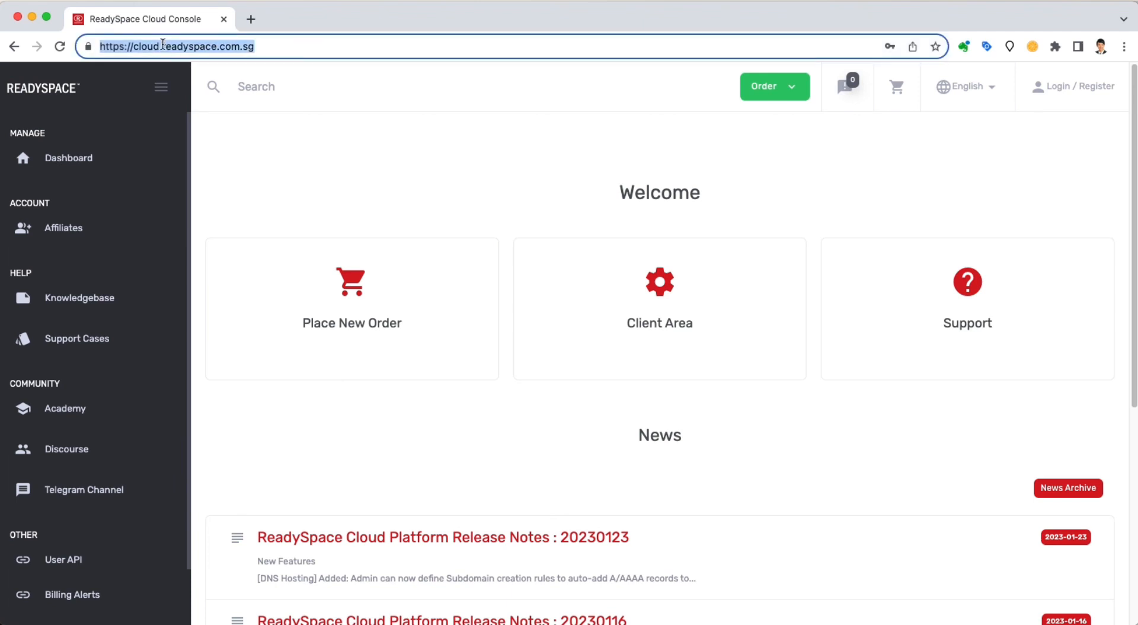
Step: Open the Web Services order category and view the WebSpace SG plans
{"action": "left_click", "coordinate": [146, 48]}
{"action": "left_click_drag", "start_coordinate": [131, 48], "coordinate": [264, 48]}
{"action": "left_click", "coordinate": [752, 92]}
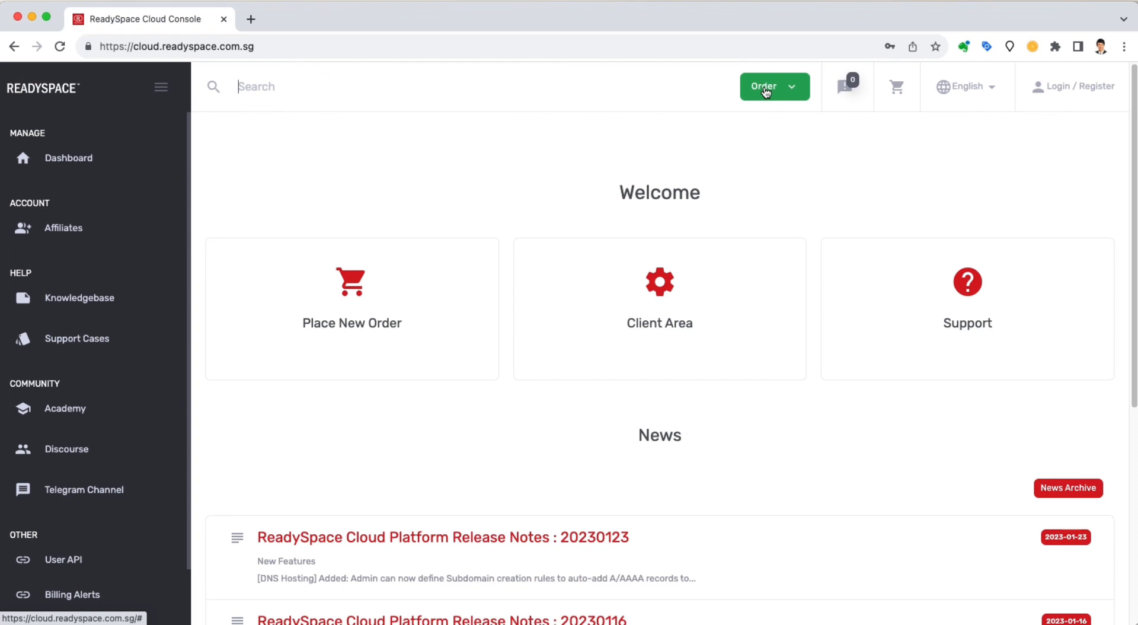
{"action": "left_click", "coordinate": [765, 91]}
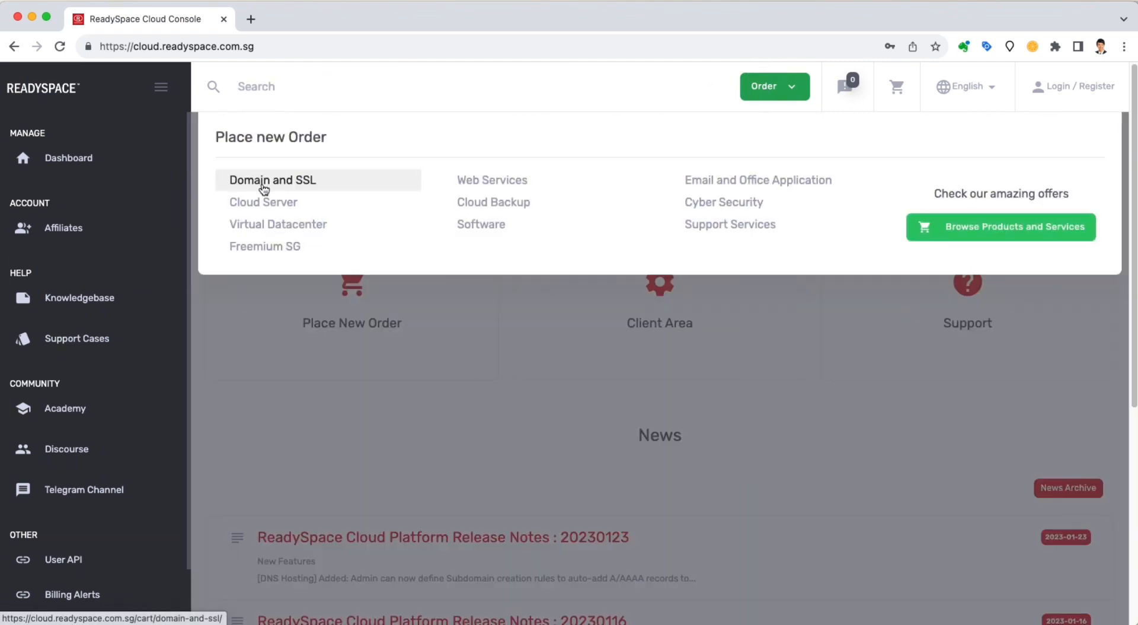
{"action": "left_click", "coordinate": [467, 185]}
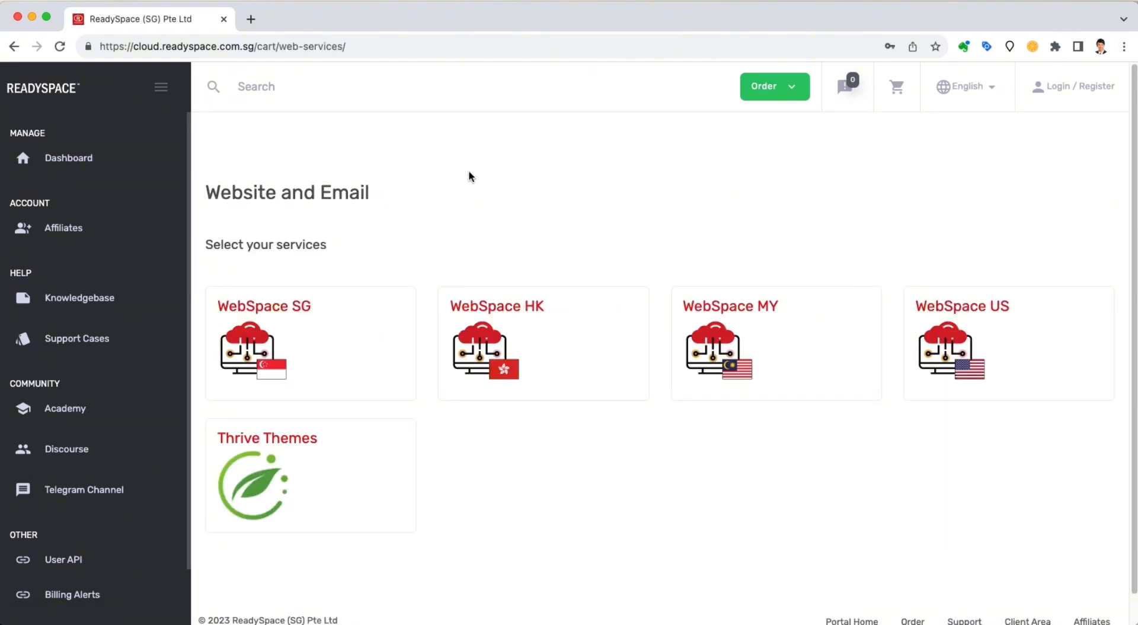
{"action": "left_click", "coordinate": [309, 331]}
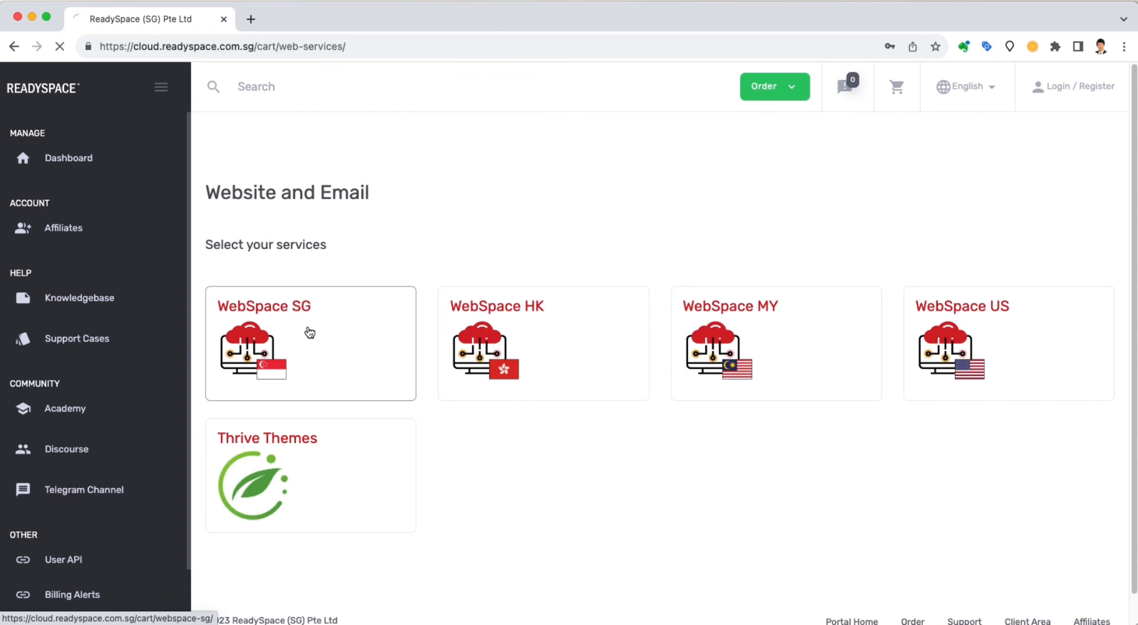
Step: Browse the WebSpace Singapore plans and order the free WebSpace Solo SG plan
{"action": "scroll", "coordinate": [310, 330], "scroll_direction": "down", "scroll_amount": 1}
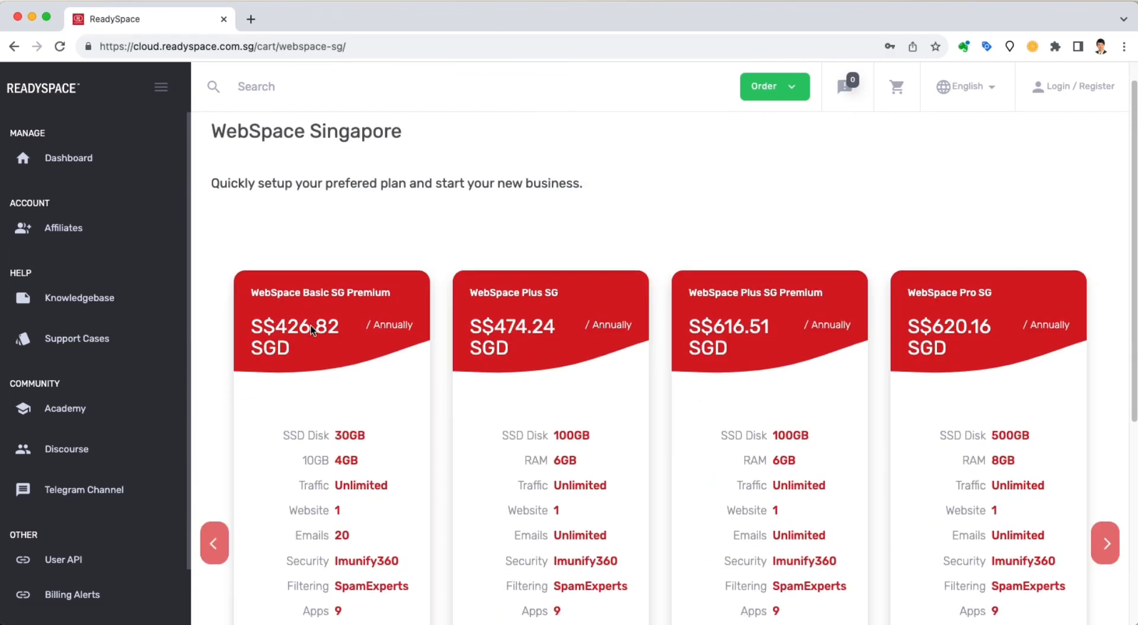
{"action": "left_click_drag", "start_coordinate": [212, 133], "coordinate": [401, 133]}
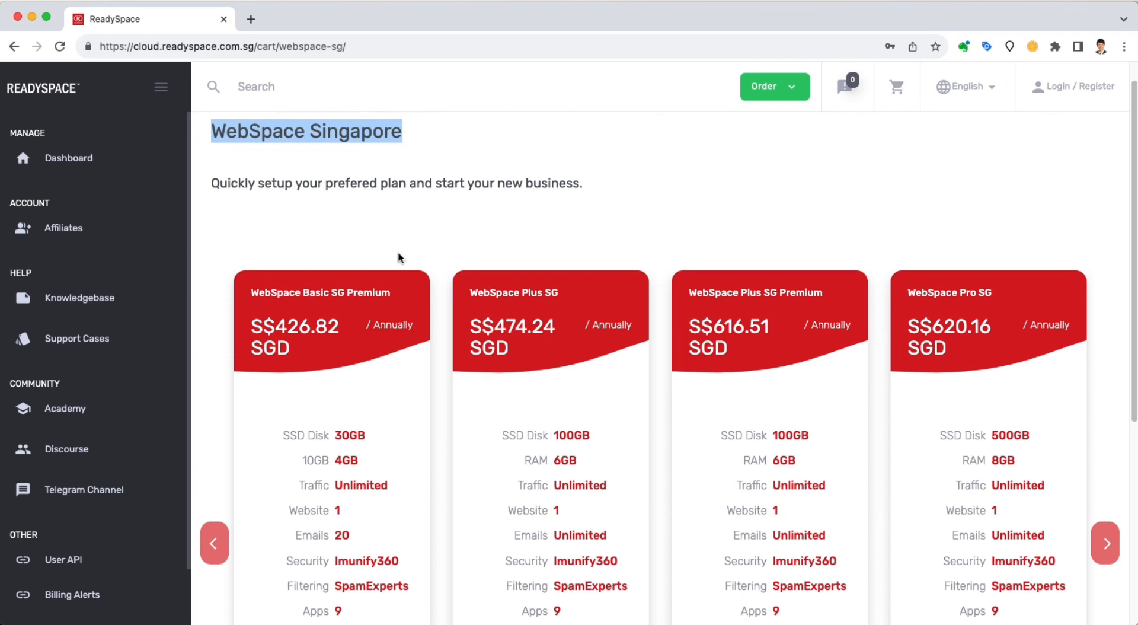
{"action": "scroll", "coordinate": [397, 251], "scroll_direction": "down", "scroll_amount": 4}
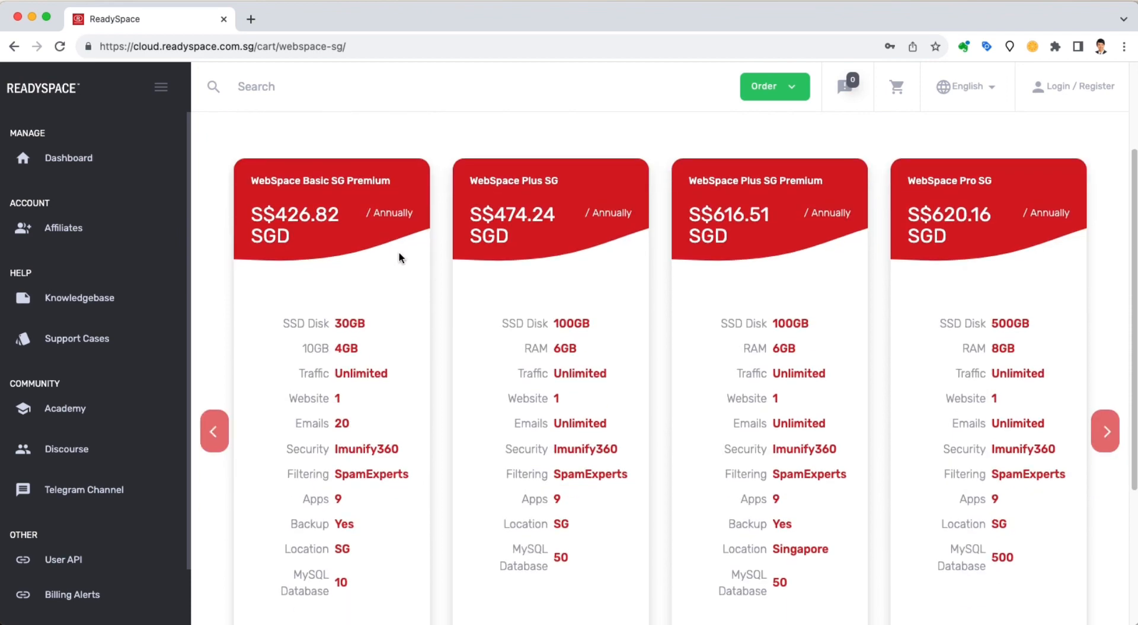
{"action": "left_click", "coordinate": [1104, 433]}
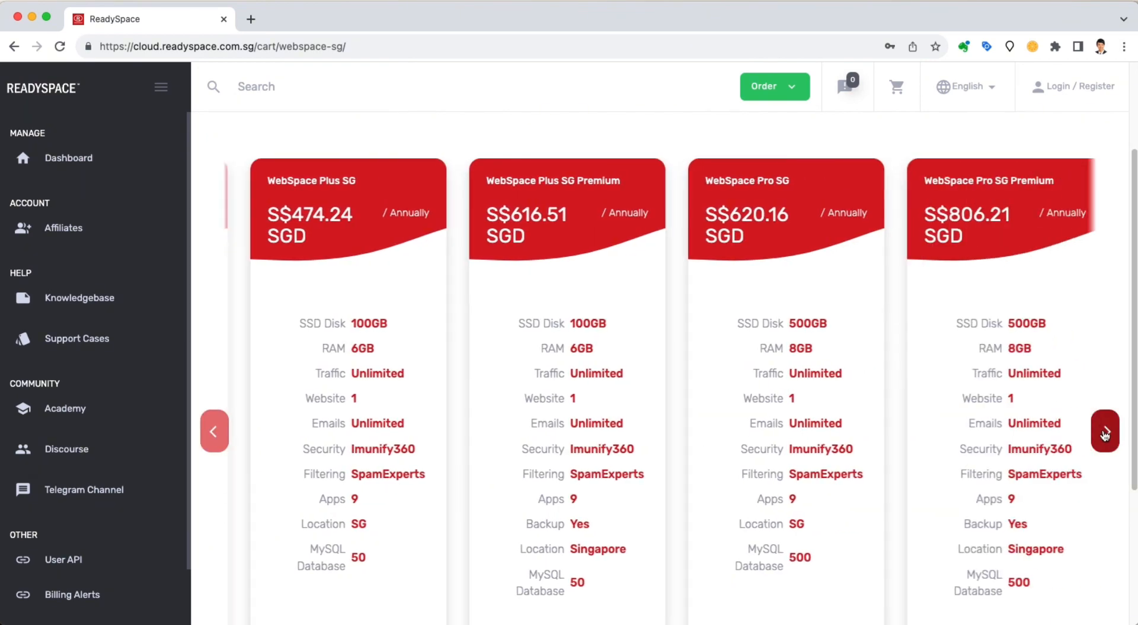
{"action": "left_click", "coordinate": [1104, 433]}
{"action": "left_click", "coordinate": [1104, 433]}
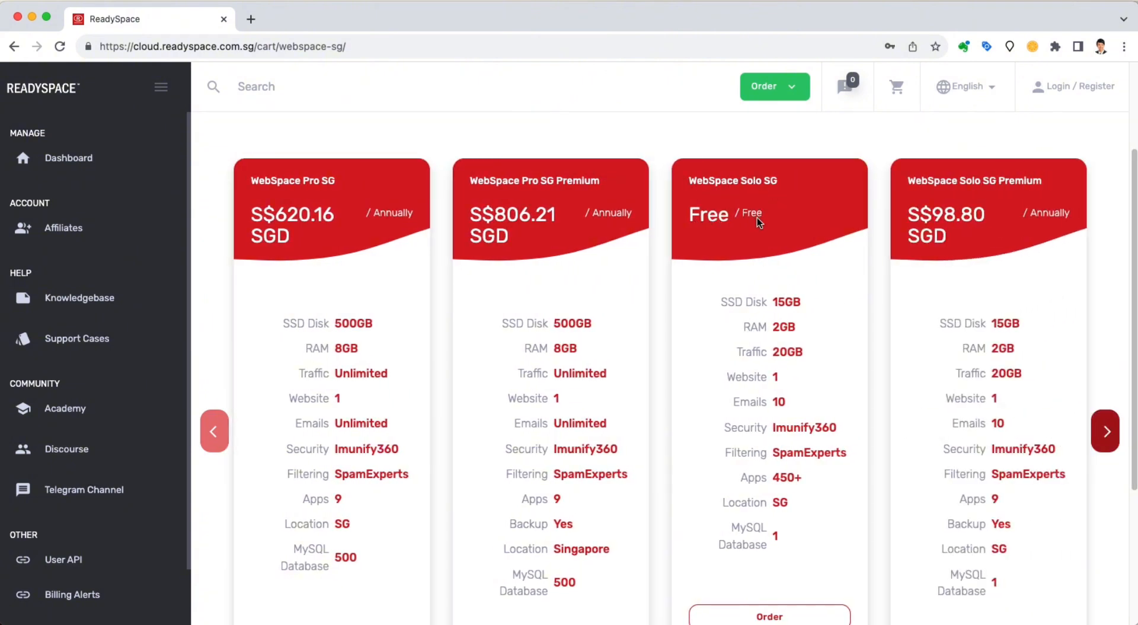
{"action": "scroll", "coordinate": [764, 267], "scroll_direction": "down", "scroll_amount": 3}
{"action": "left_click", "coordinate": [769, 510]}
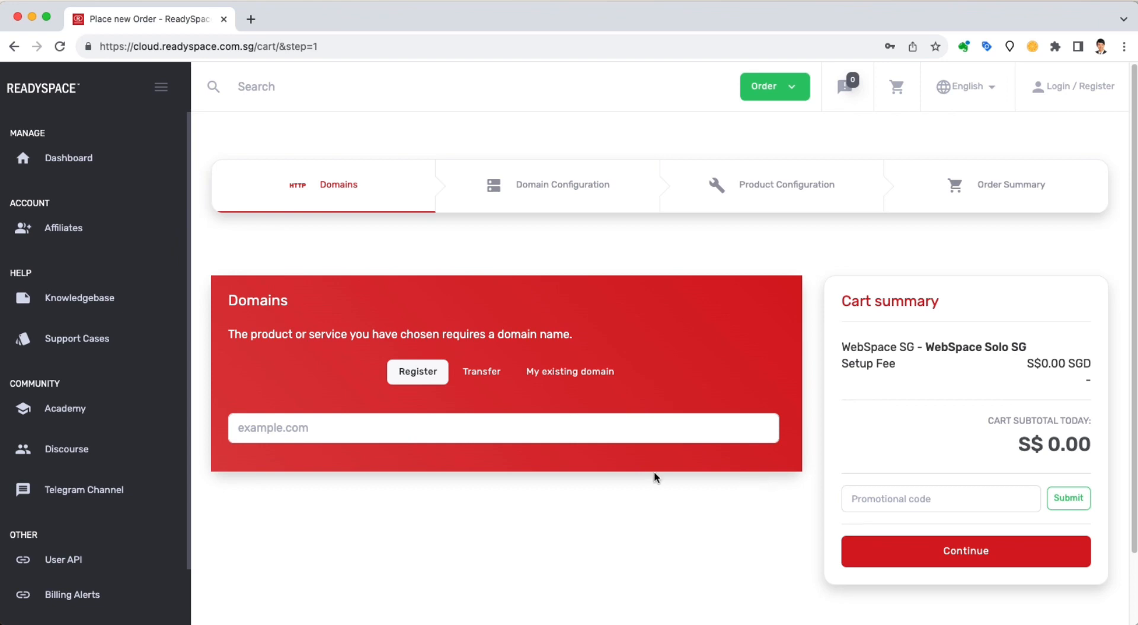
Step: Look through the register, transfer and existing-domain options for the order's domain name
{"action": "left_click", "coordinate": [456, 422]}
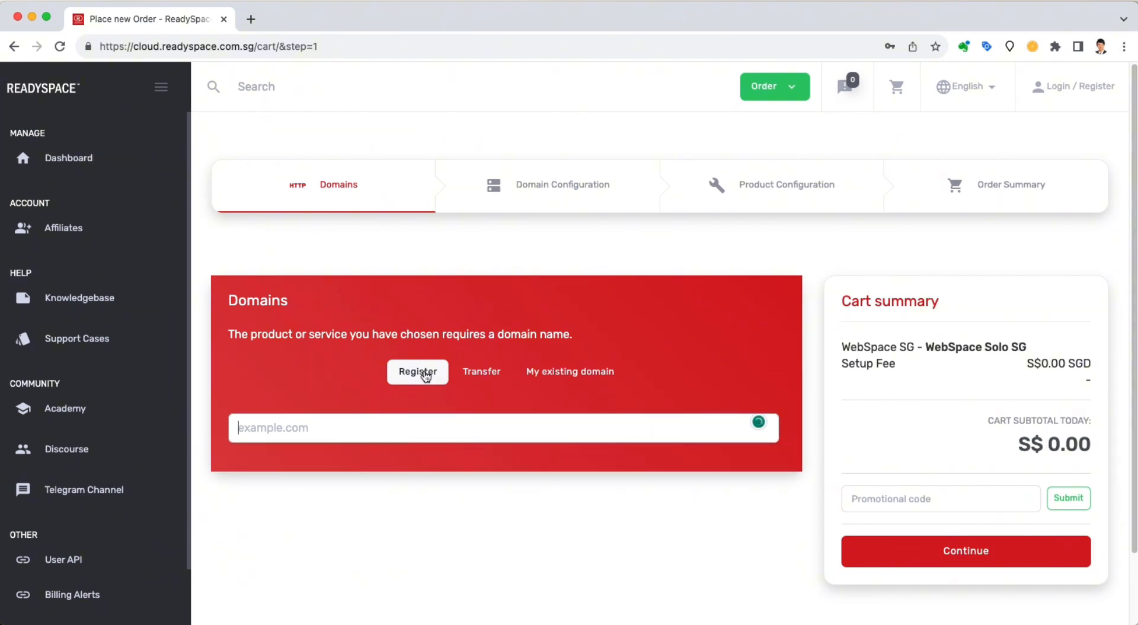
{"action": "left_click", "coordinate": [477, 373]}
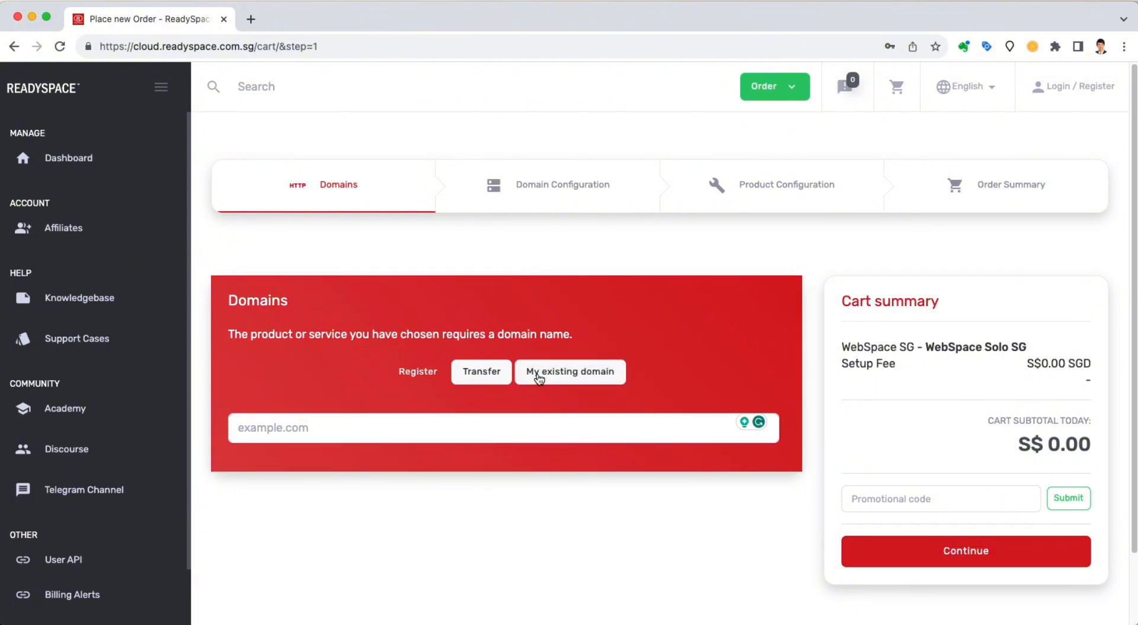
{"action": "left_click", "coordinate": [533, 373]}
{"action": "left_click", "coordinate": [254, 429]}
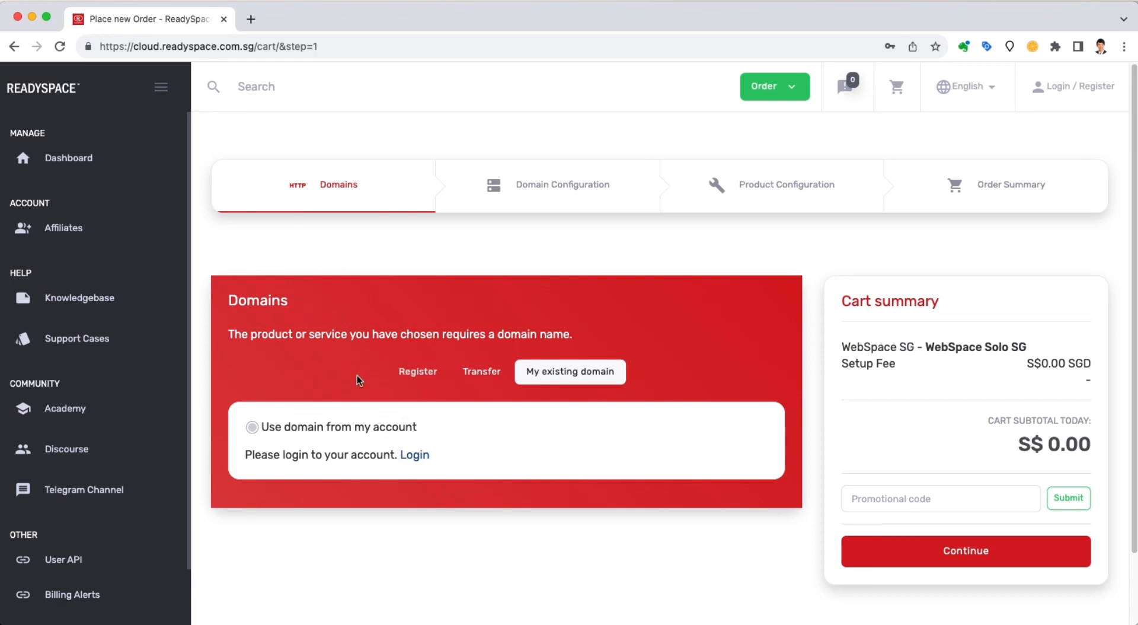
Step: Return to registering a new domain and check the availability of ninjaseo.com
{"action": "left_click", "coordinate": [404, 381]}
{"action": "left_click", "coordinate": [326, 425]}
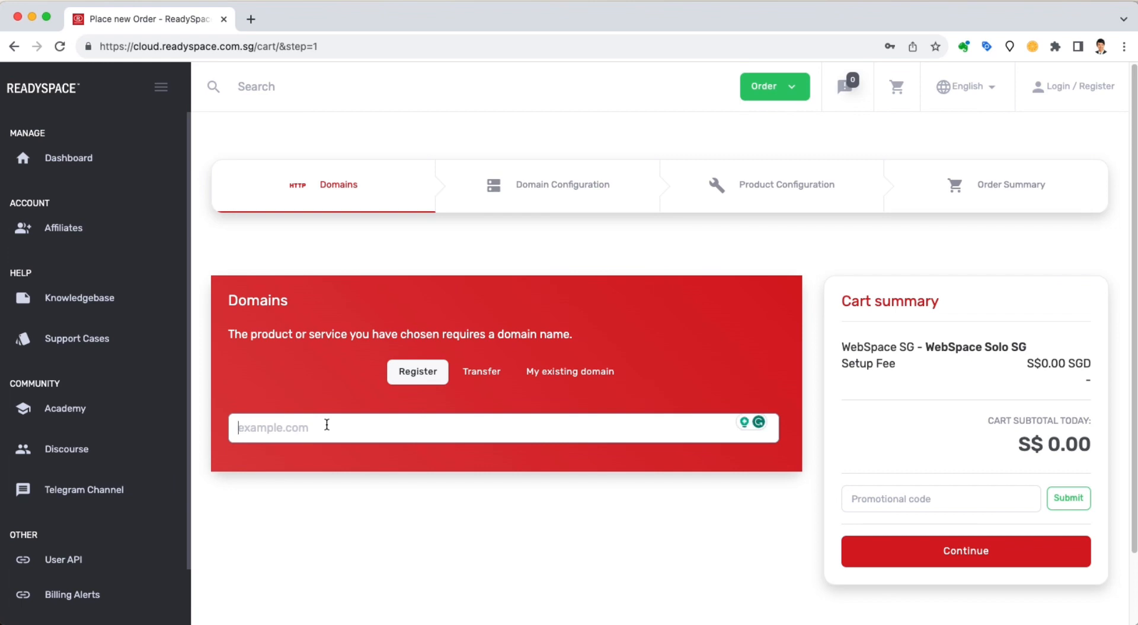
{"action": "type", "text": "ninj"}
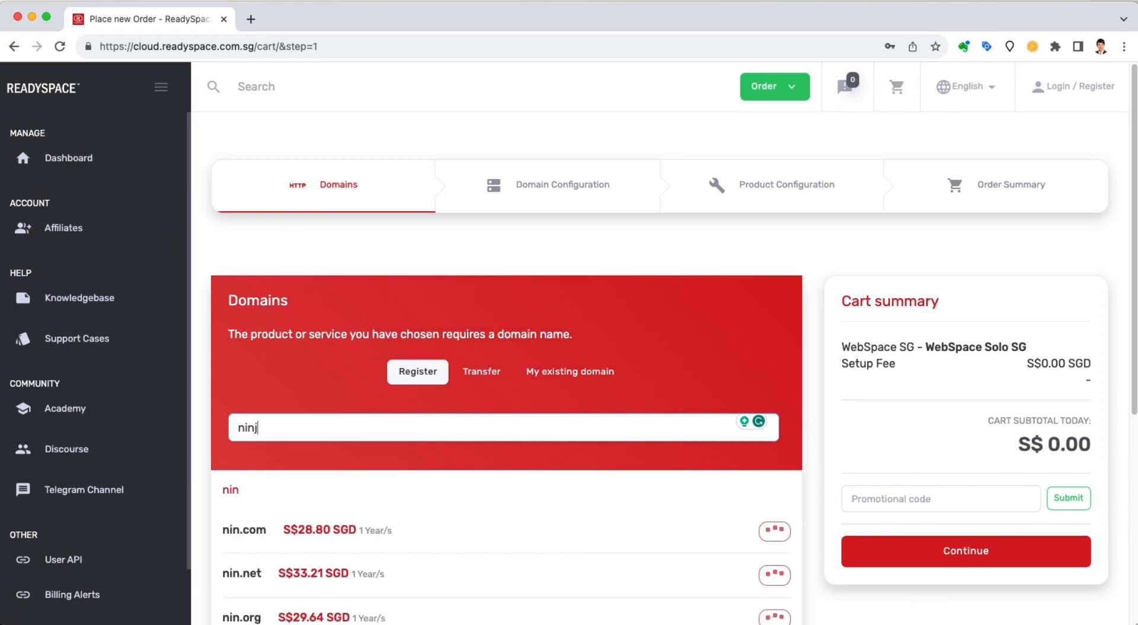
{"action": "type", "text": "aseo.com"}
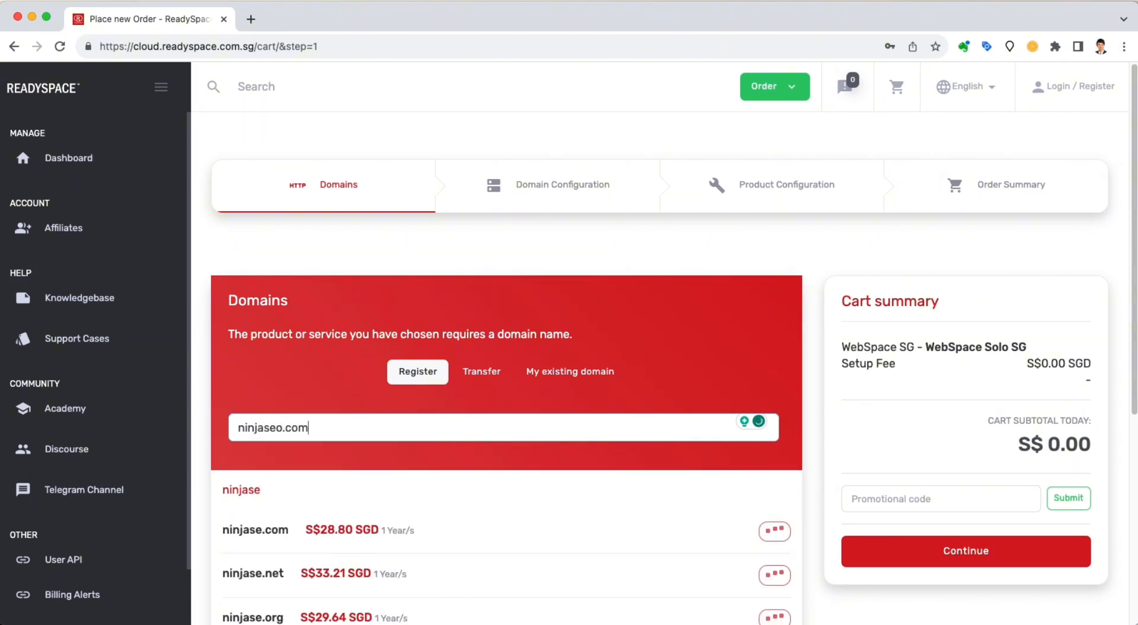
{"action": "scroll", "coordinate": [556, 405], "scroll_direction": "down", "scroll_amount": 2}
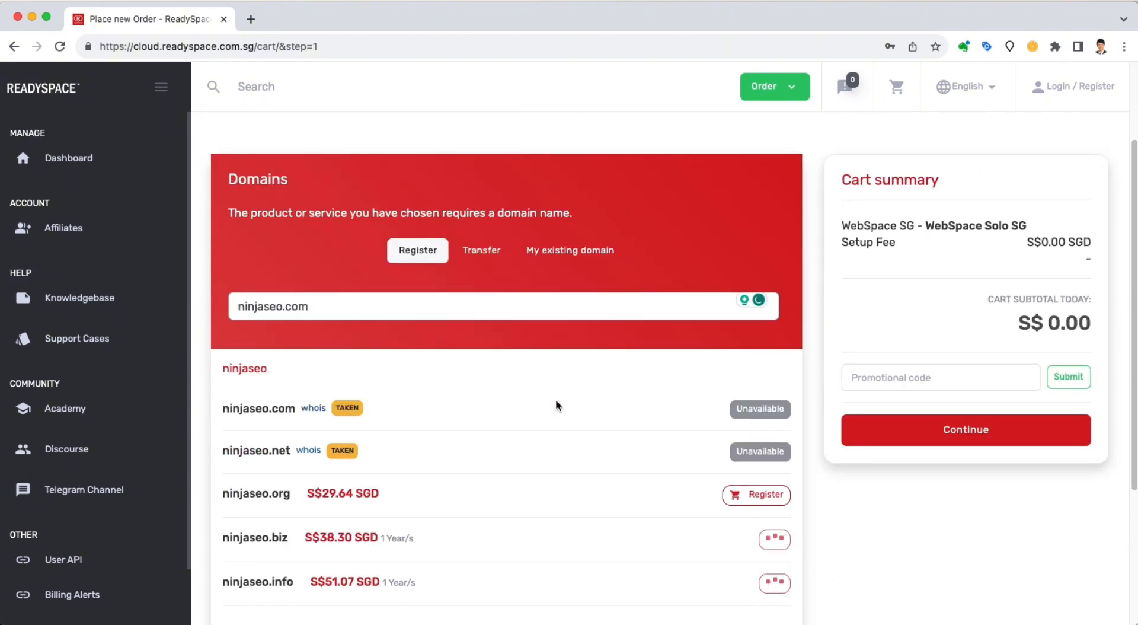
Step: Examine the registration status of ninjaseo.com and the transfer options for that name
{"action": "double_click", "coordinate": [343, 408]}
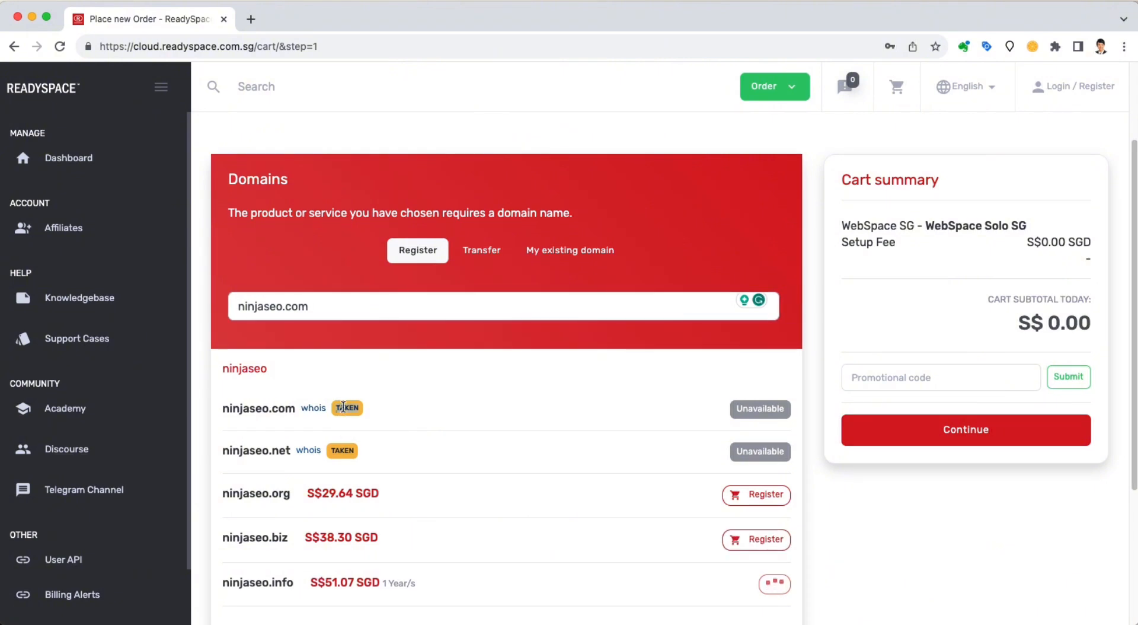
{"action": "left_click", "coordinate": [421, 387]}
{"action": "left_click_drag", "start_coordinate": [226, 408], "coordinate": [282, 408]}
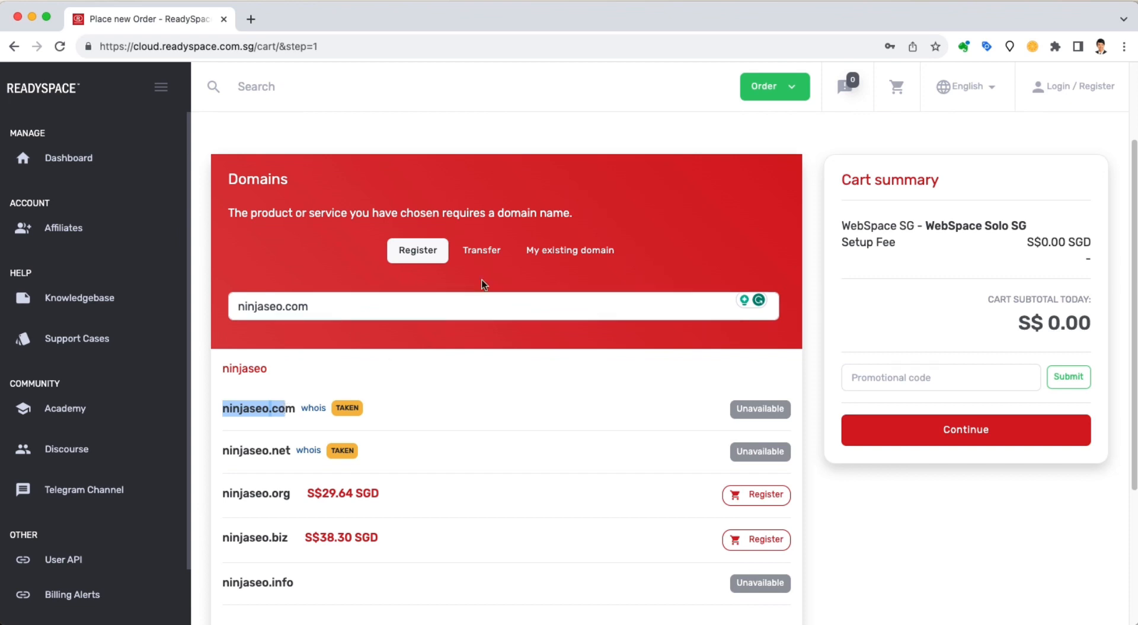
{"action": "left_click", "coordinate": [492, 253]}
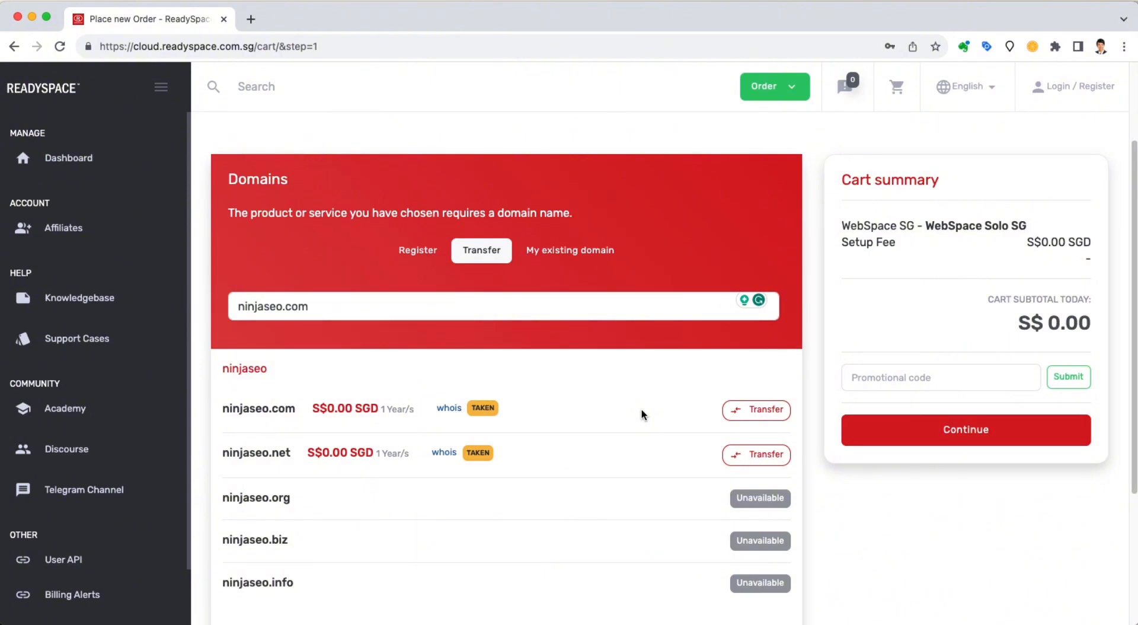
Step: Switch back to domain registration and change the searched name to ninjaseostrategy.com
{"action": "left_click", "coordinate": [414, 259]}
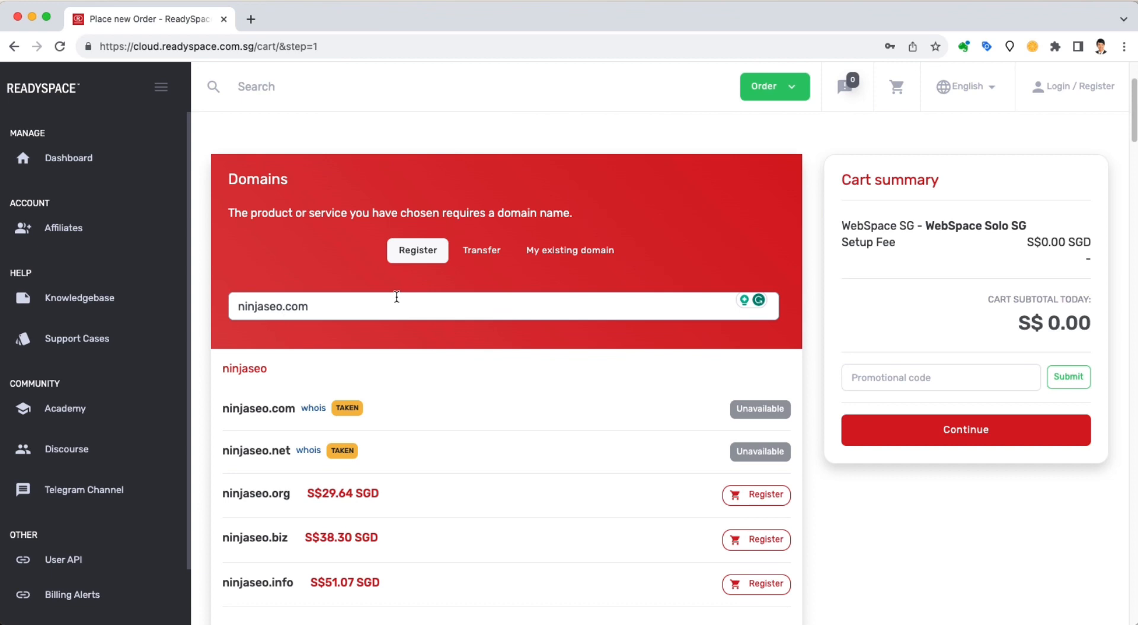
{"action": "type", "text": "atrate"}
{"action": "key", "text": "BackSpace"}
{"action": "key", "text": "BackSpace"}
{"action": "key", "text": "BackSpace"}
{"action": "key", "text": "BackSpace"}
{"action": "key", "text": "BackSpace"}
{"action": "key", "text": "BackSpace"}
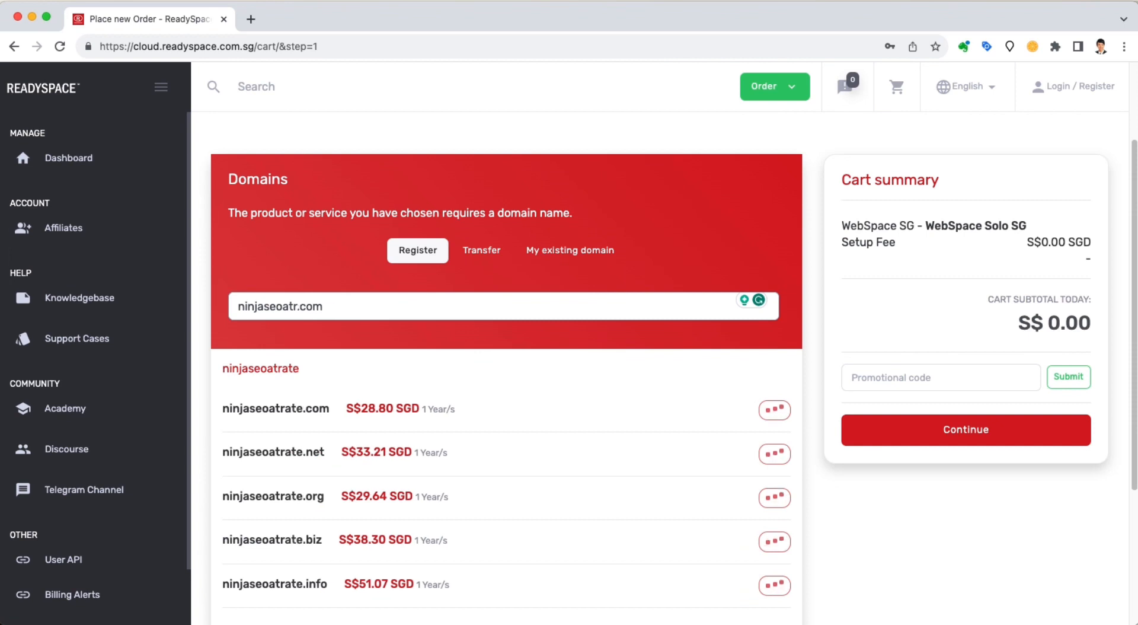
{"action": "type", "text": "strategy"}
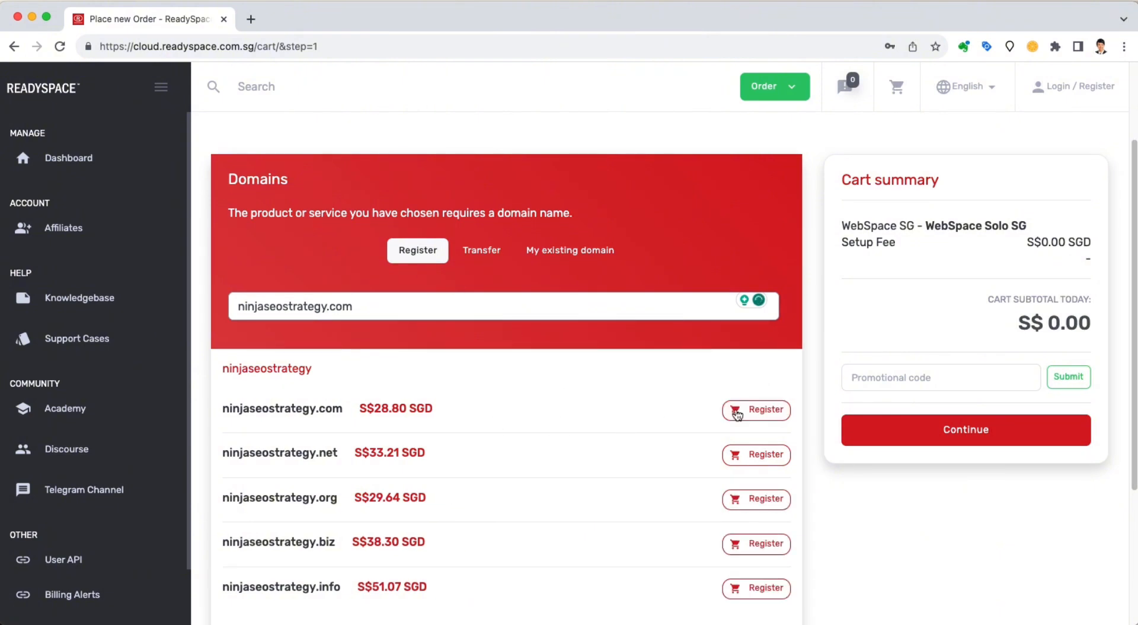
Step: Load more domain extensions for ninjaseostrategy and examine their availability and prices
{"action": "scroll", "coordinate": [691, 407], "scroll_direction": "down", "scroll_amount": 2}
{"action": "scroll", "coordinate": [691, 407], "scroll_direction": "down", "scroll_amount": 1}
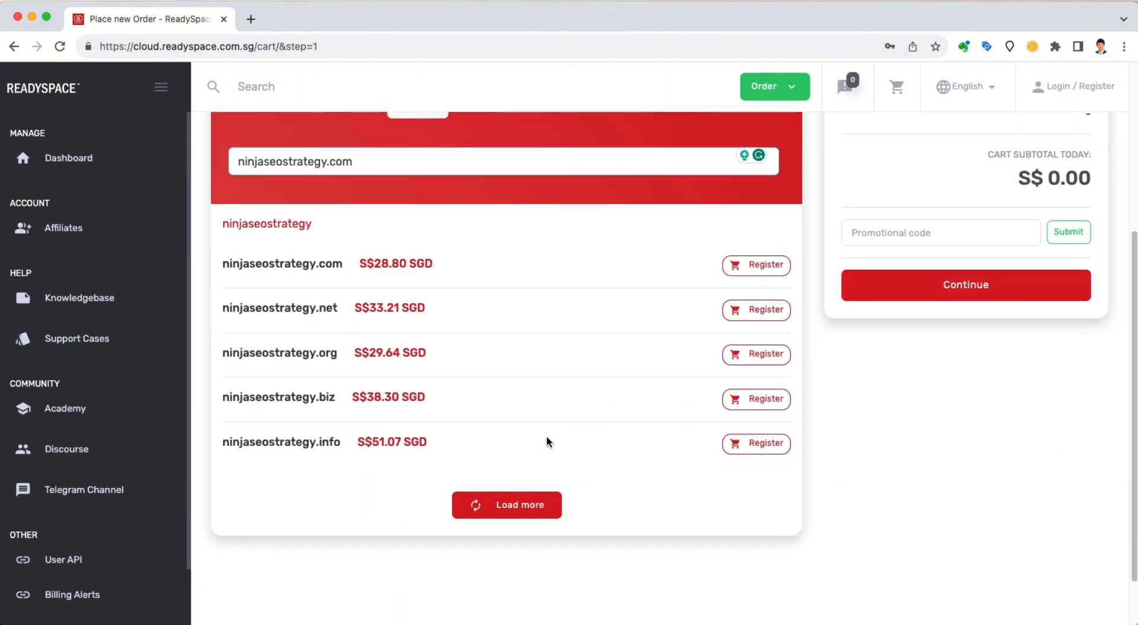
{"action": "left_click", "coordinate": [529, 504]}
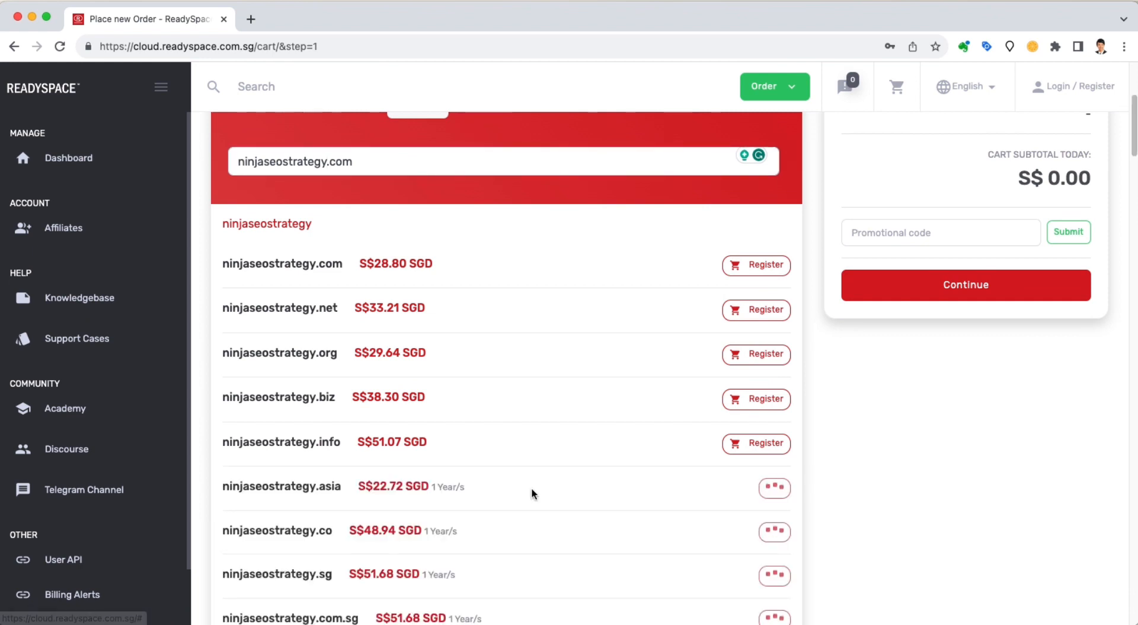
{"action": "scroll", "coordinate": [531, 492], "scroll_direction": "down", "scroll_amount": 3}
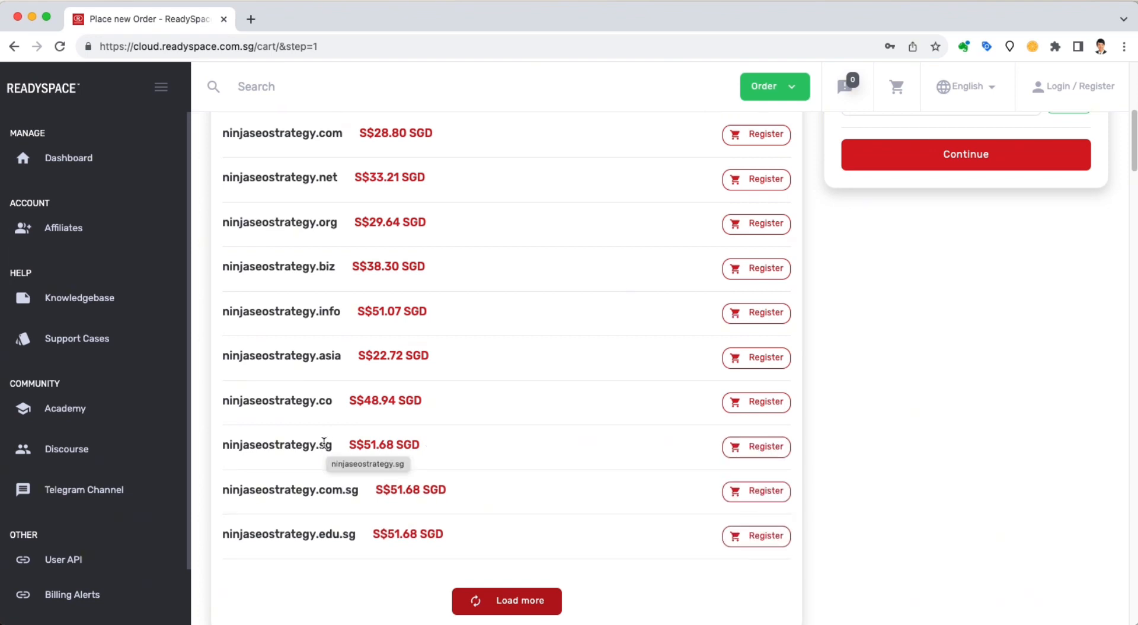
{"action": "left_click_drag", "start_coordinate": [315, 449], "coordinate": [341, 457]}
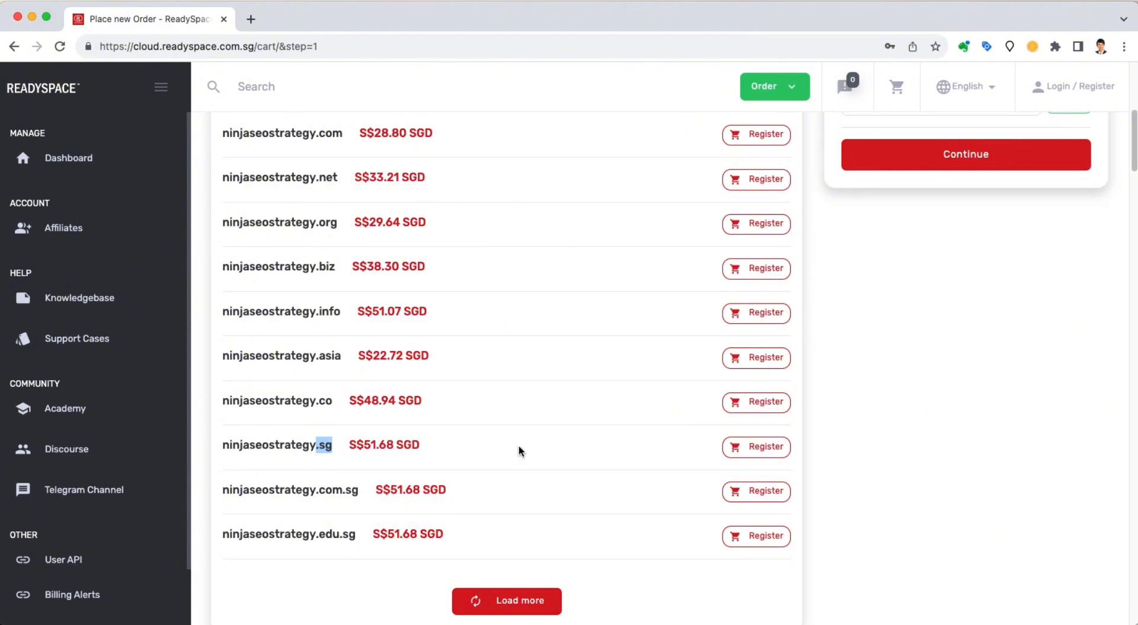
{"action": "scroll", "coordinate": [520, 474], "scroll_direction": "down", "scroll_amount": 3}
{"action": "left_click", "coordinate": [521, 501]}
{"action": "scroll", "coordinate": [450, 474], "scroll_direction": "down", "scroll_amount": 3}
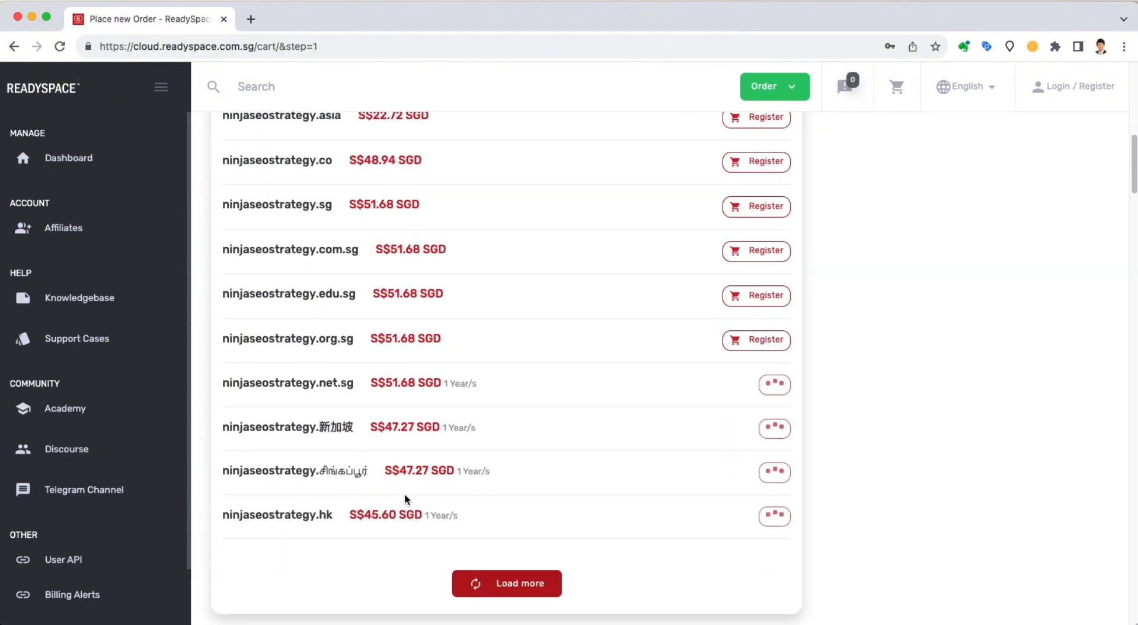
{"action": "left_click", "coordinate": [514, 586]}
{"action": "scroll", "coordinate": [495, 513], "scroll_direction": "down", "scroll_amount": 4}
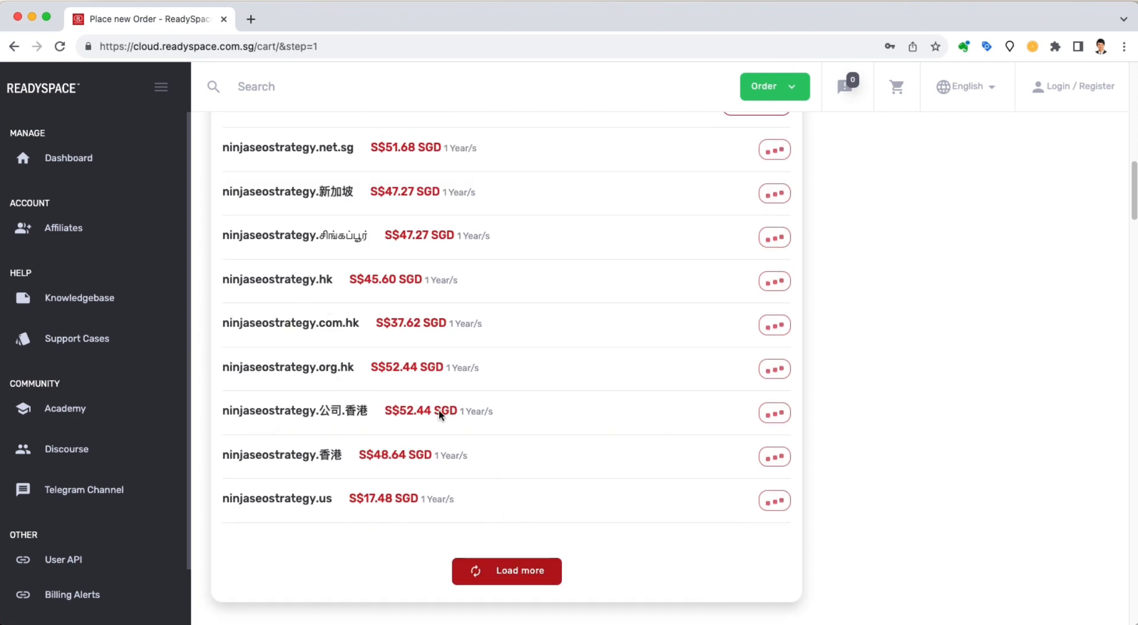
{"action": "scroll", "coordinate": [521, 564], "scroll_direction": "down", "scroll_amount": 1}
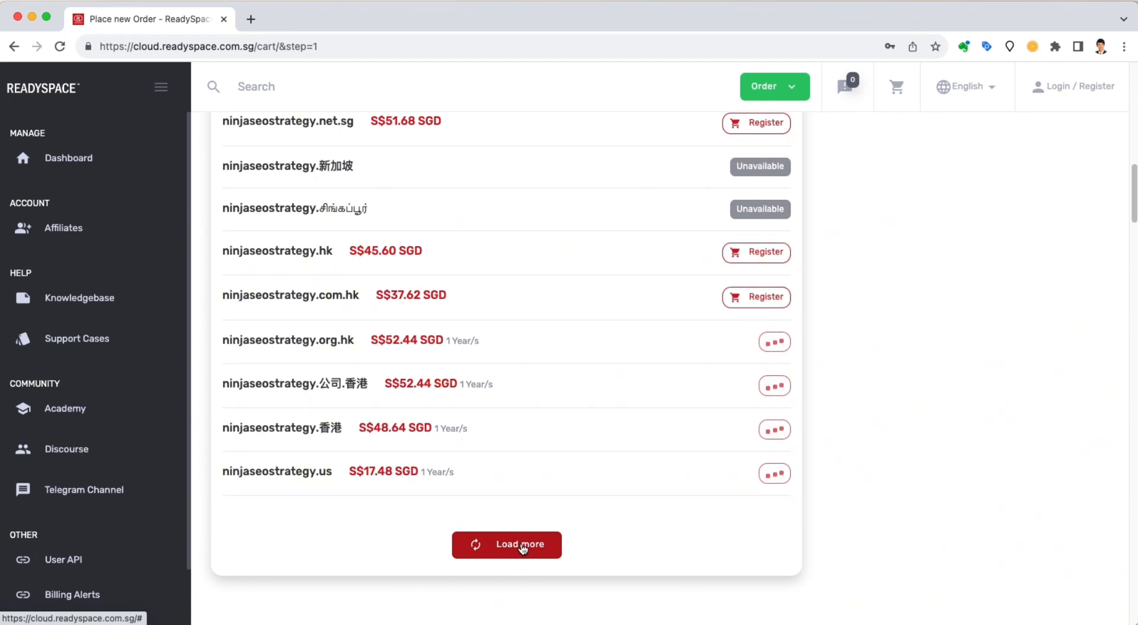
{"action": "left_click", "coordinate": [521, 544]}
{"action": "scroll", "coordinate": [532, 501], "scroll_direction": "down", "scroll_amount": 5}
Step: Add a one-year registration of ninjaseostrategy.com to the cart and review the plan and domain in the cart summary
{"action": "scroll", "coordinate": [534, 496], "scroll_direction": "up", "scroll_amount": 15}
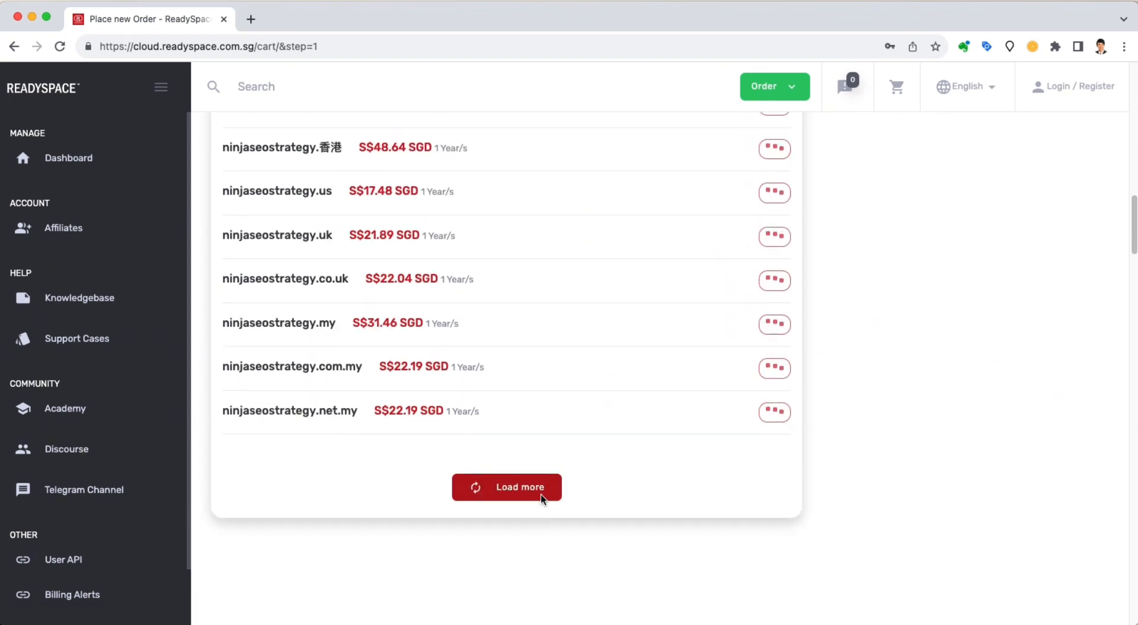
{"action": "scroll", "coordinate": [411, 451], "scroll_direction": "down", "scroll_amount": 1}
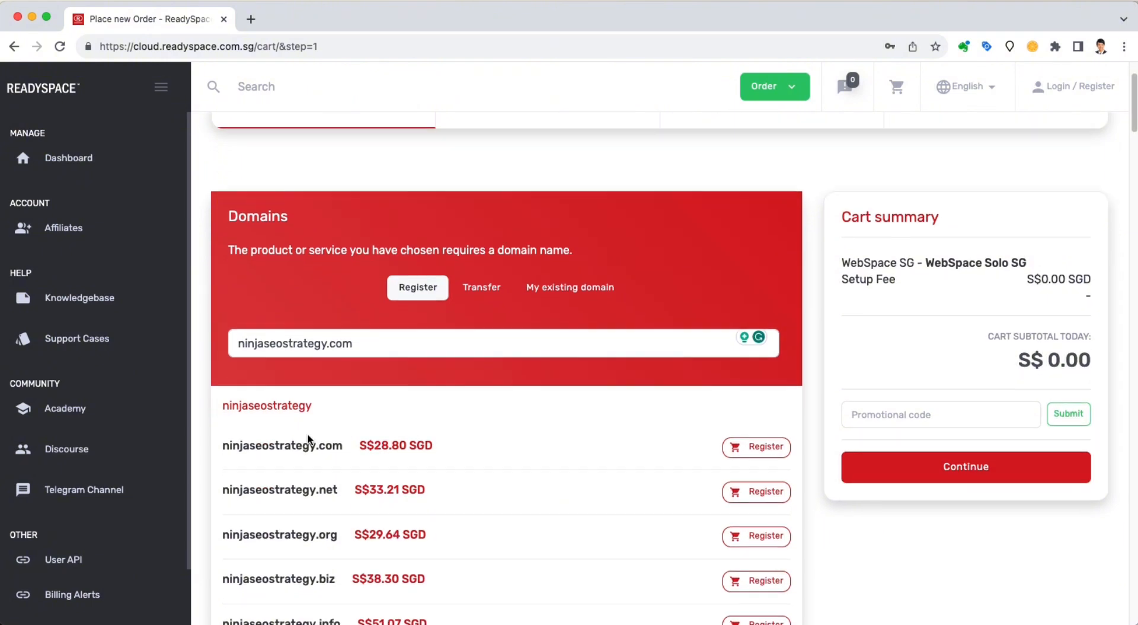
{"action": "left_click_drag", "start_coordinate": [224, 444], "coordinate": [343, 445]}
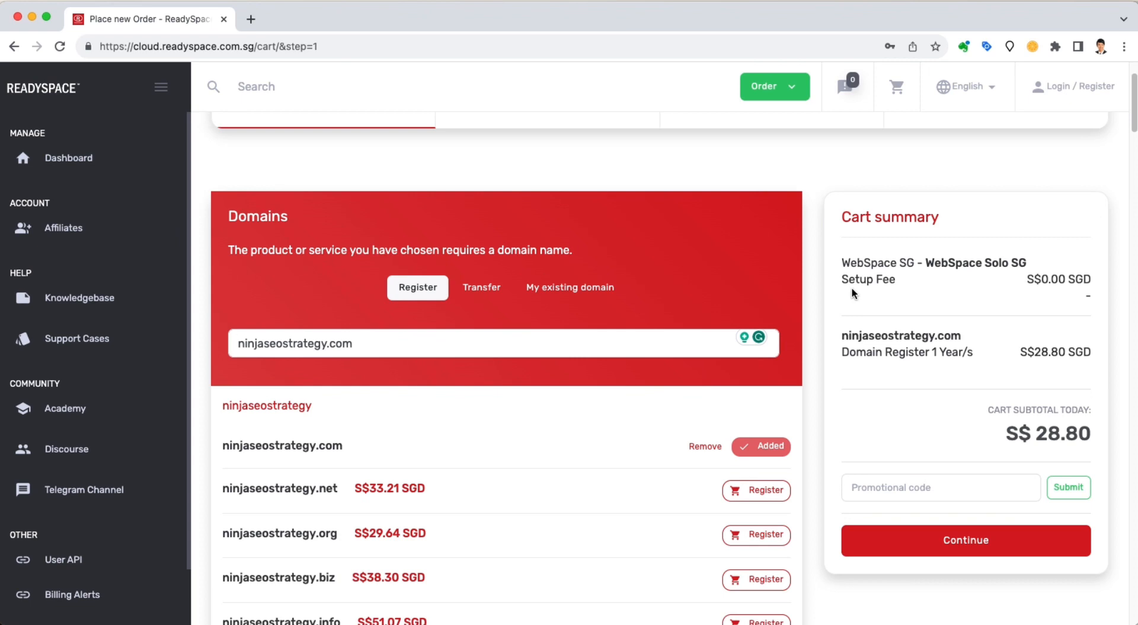
{"action": "left_click_drag", "start_coordinate": [841, 261], "coordinate": [904, 277]}
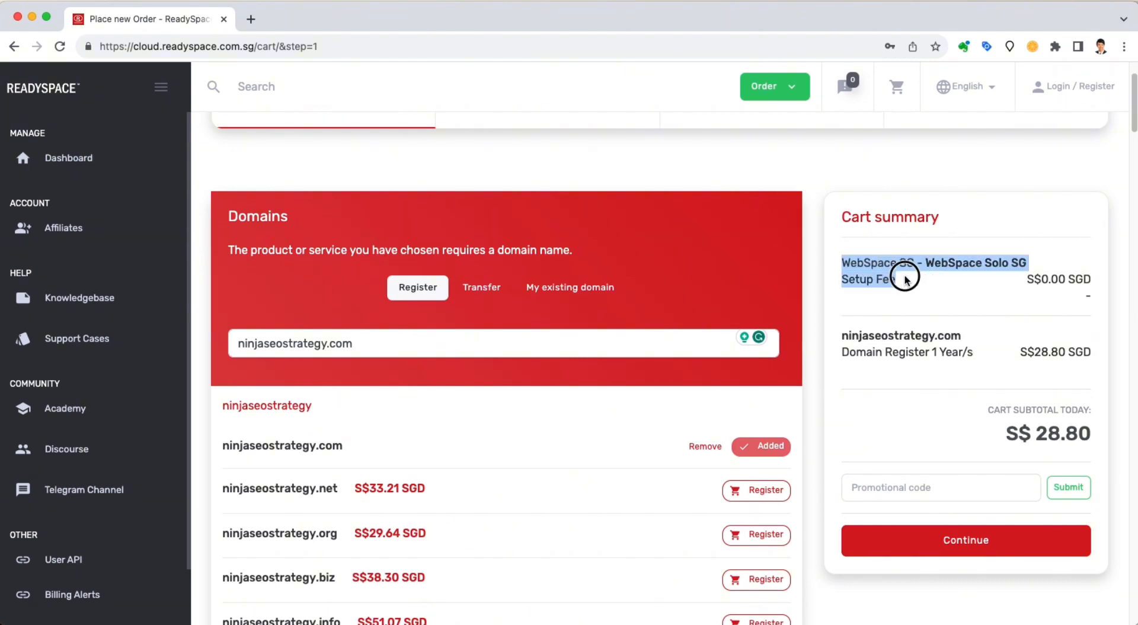
{"action": "left_click_drag", "start_coordinate": [849, 336], "coordinate": [985, 357]}
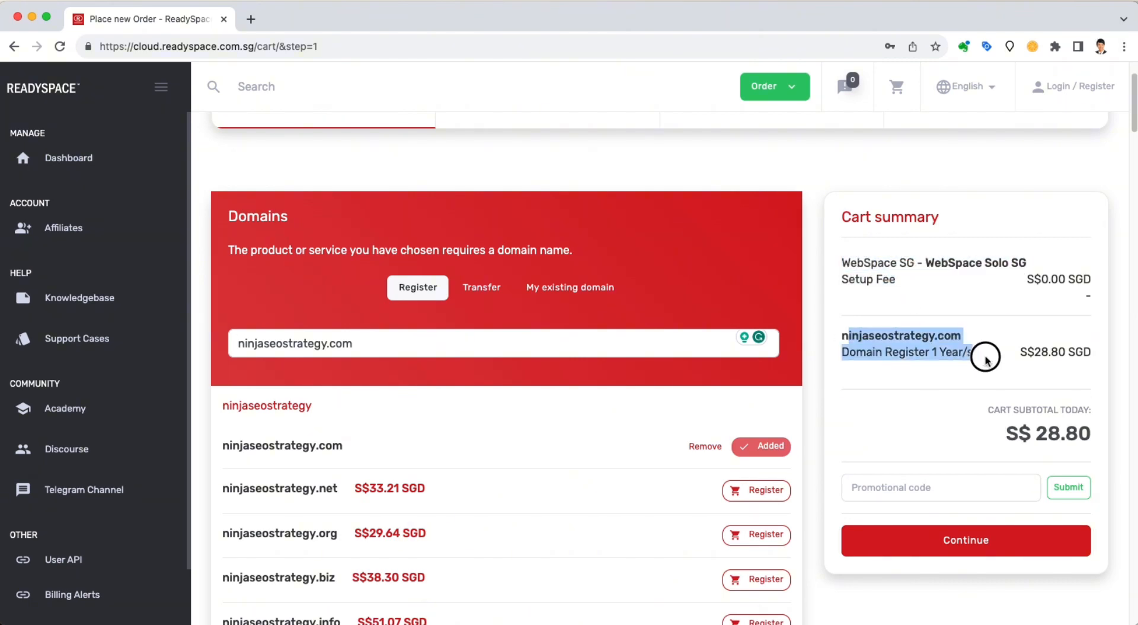
Step: Check the hosting plan and domain in the cart summary and proceed to the domain configuration
{"action": "left_click", "coordinate": [924, 281]}
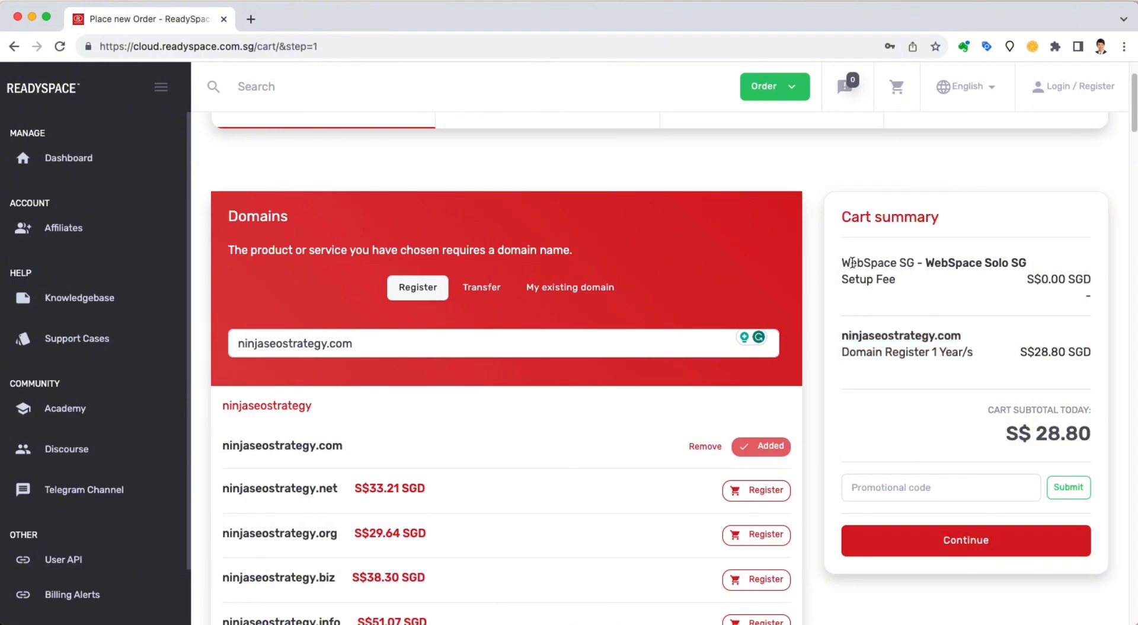
{"action": "left_click_drag", "start_coordinate": [852, 262], "coordinate": [986, 263]}
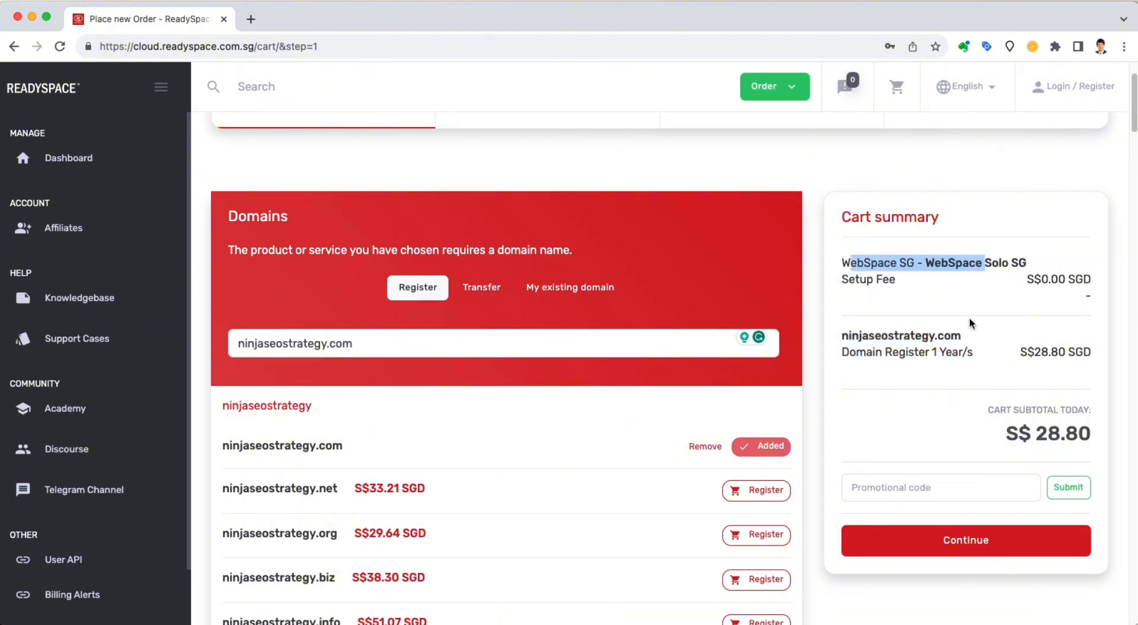
{"action": "scroll", "coordinate": [973, 324], "scroll_direction": "down", "scroll_amount": 2}
{"action": "left_click", "coordinate": [938, 374]}
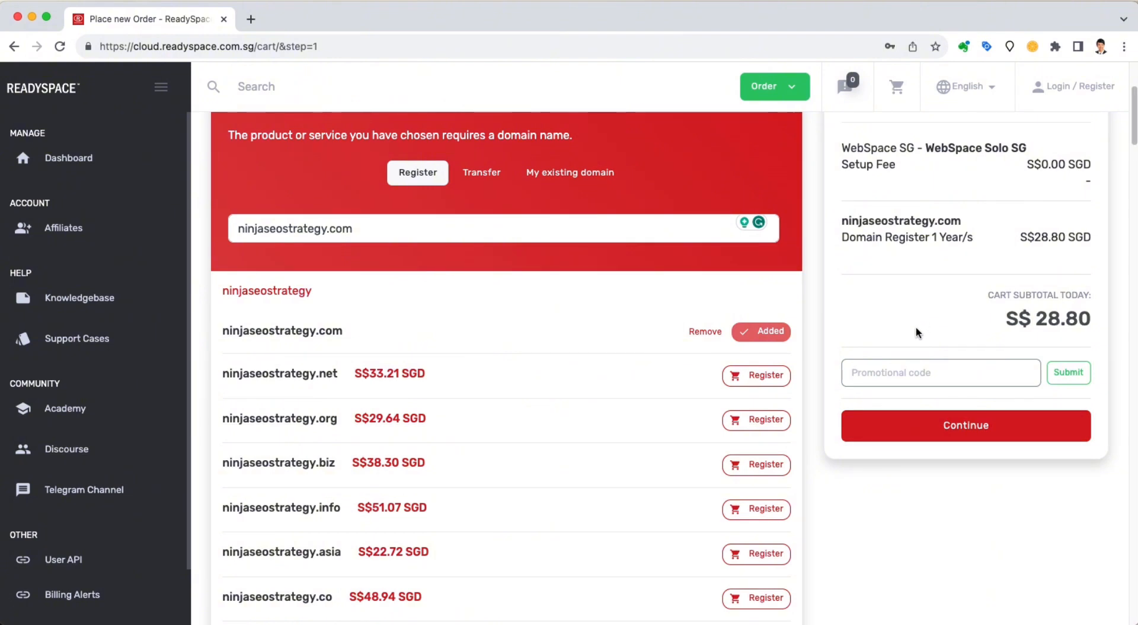
{"action": "scroll", "coordinate": [988, 290], "scroll_direction": "up", "scroll_amount": 1}
{"action": "scroll", "coordinate": [988, 290], "scroll_direction": "up", "scroll_amount": 1}
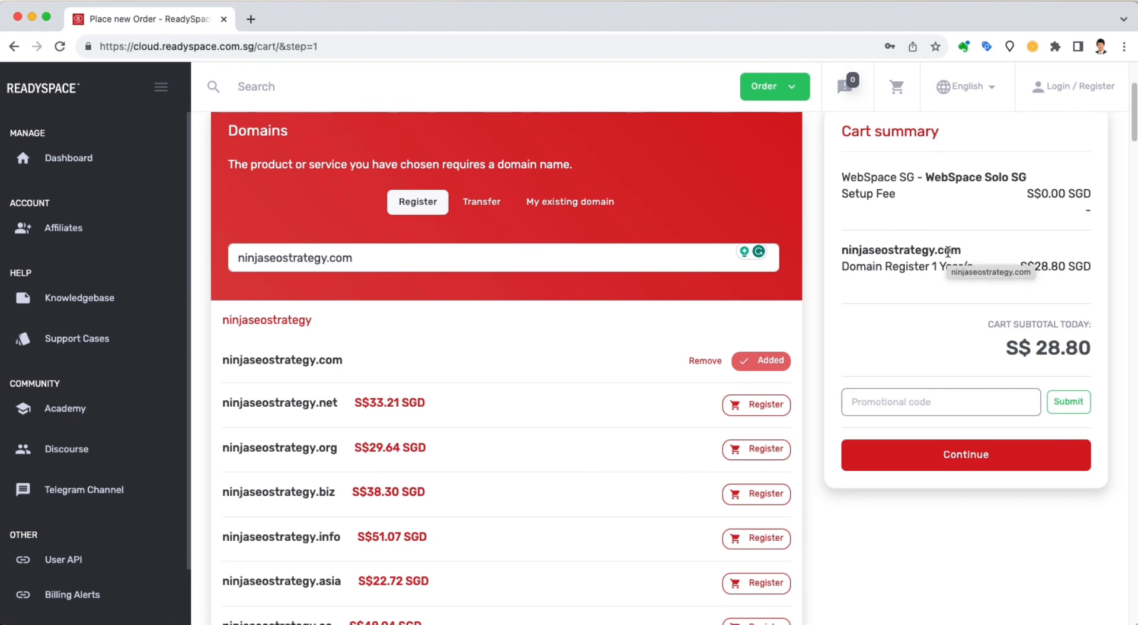
{"action": "left_click", "coordinate": [960, 463]}
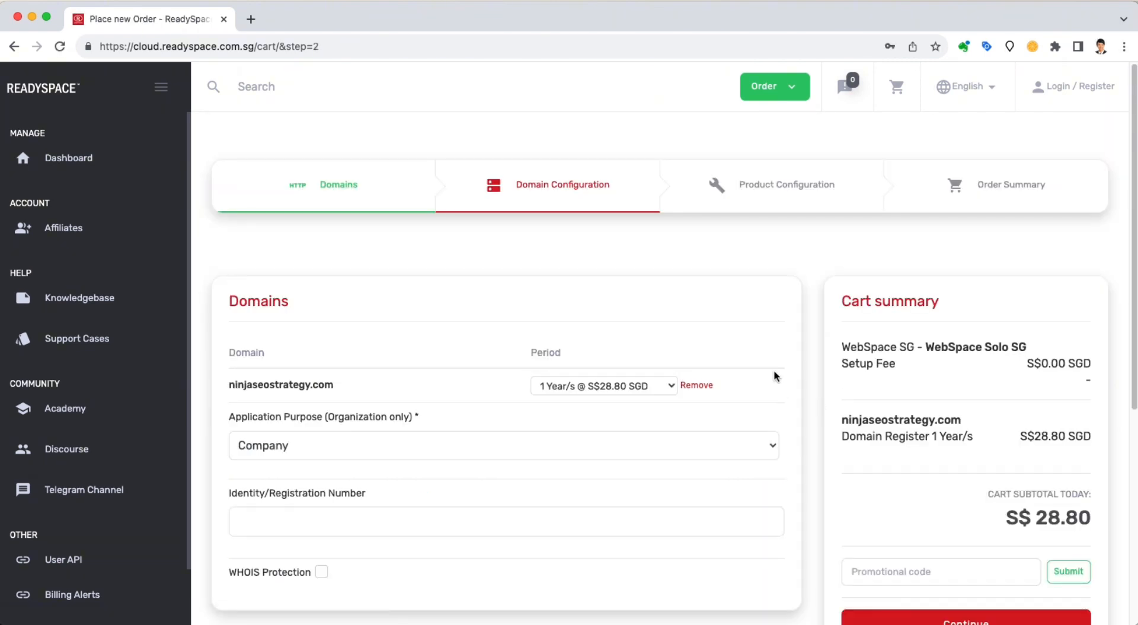
Step: Set the application purpose for ninjaseostrategy.com to Others
{"action": "scroll", "coordinate": [788, 369], "scroll_direction": "down", "scroll_amount": 1}
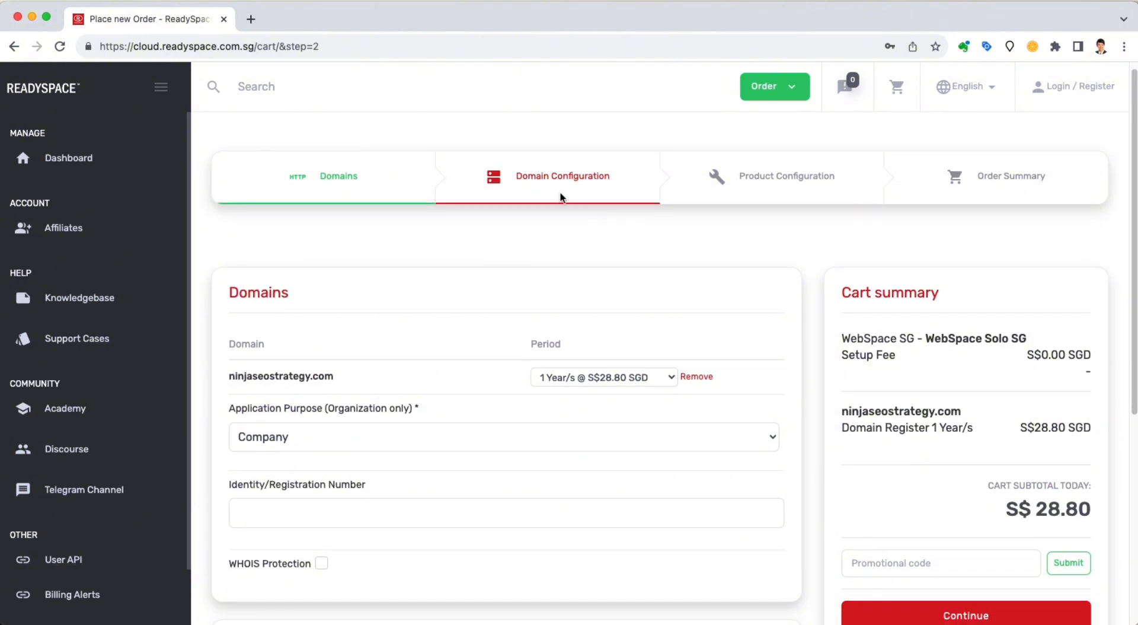
{"action": "scroll", "coordinate": [801, 298], "scroll_direction": "down", "scroll_amount": 3}
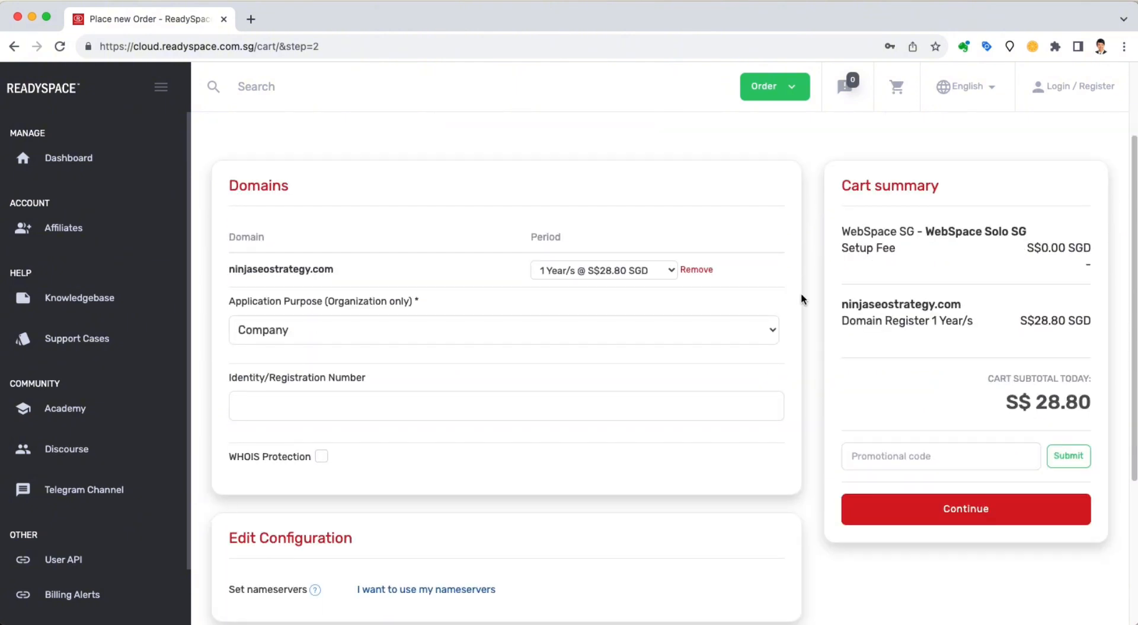
{"action": "scroll", "coordinate": [801, 293], "scroll_direction": "down", "scroll_amount": 1}
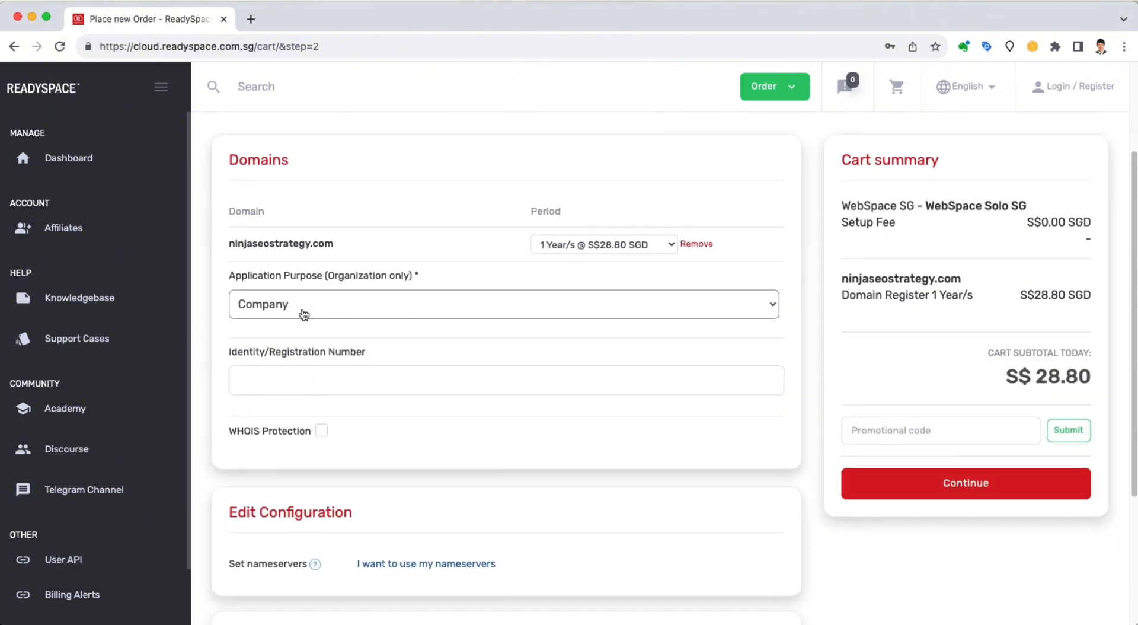
{"action": "left_click", "coordinate": [272, 313]}
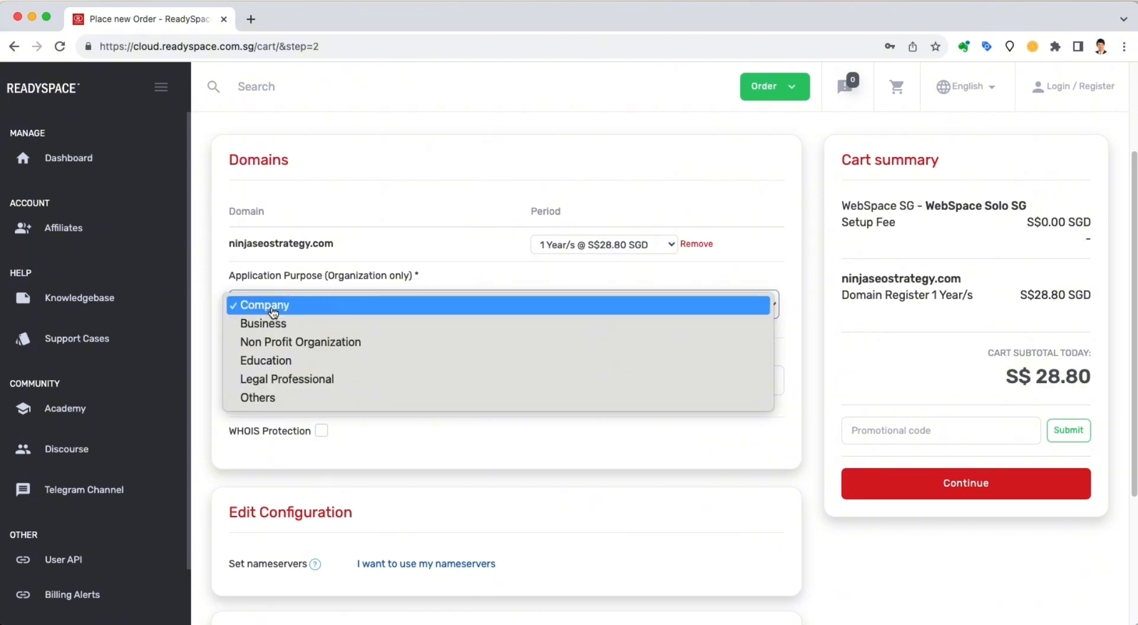
{"action": "left_click", "coordinate": [279, 398]}
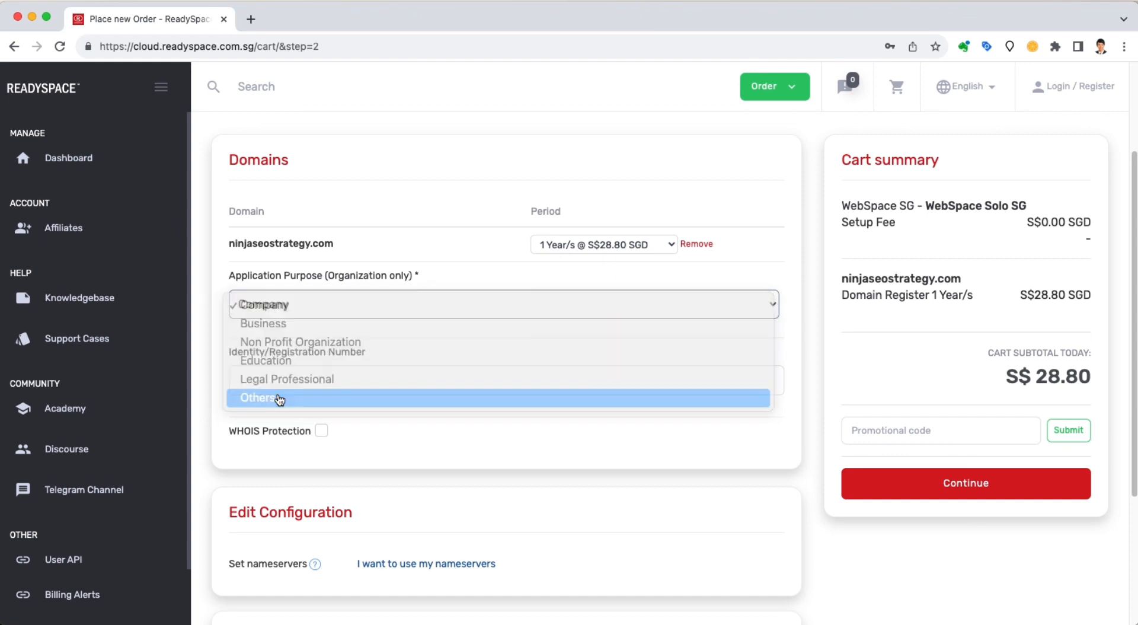
Step: Review the registration number, WHOIS protection, nameserver and domain contact options, leave them as they are, and proceed to the product configuration
{"action": "scroll", "coordinate": [314, 352], "scroll_direction": "down", "scroll_amount": 1}
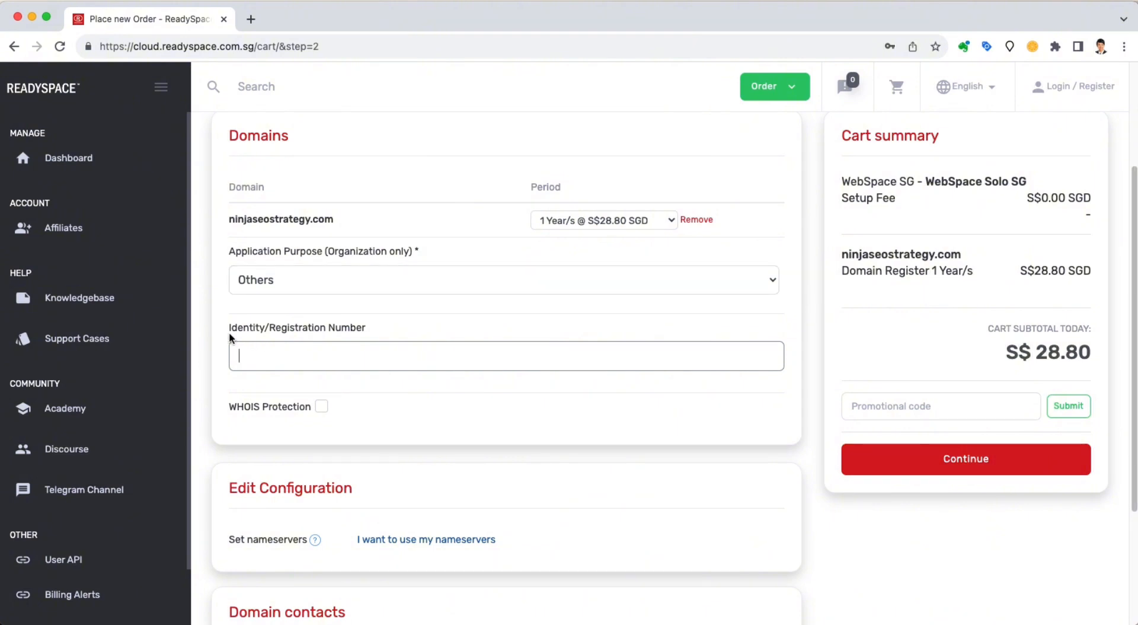
{"action": "left_click_drag", "start_coordinate": [229, 328], "coordinate": [382, 328]}
{"action": "left_click", "coordinate": [254, 358]}
{"action": "scroll", "coordinate": [332, 379], "scroll_direction": "down", "scroll_amount": 1}
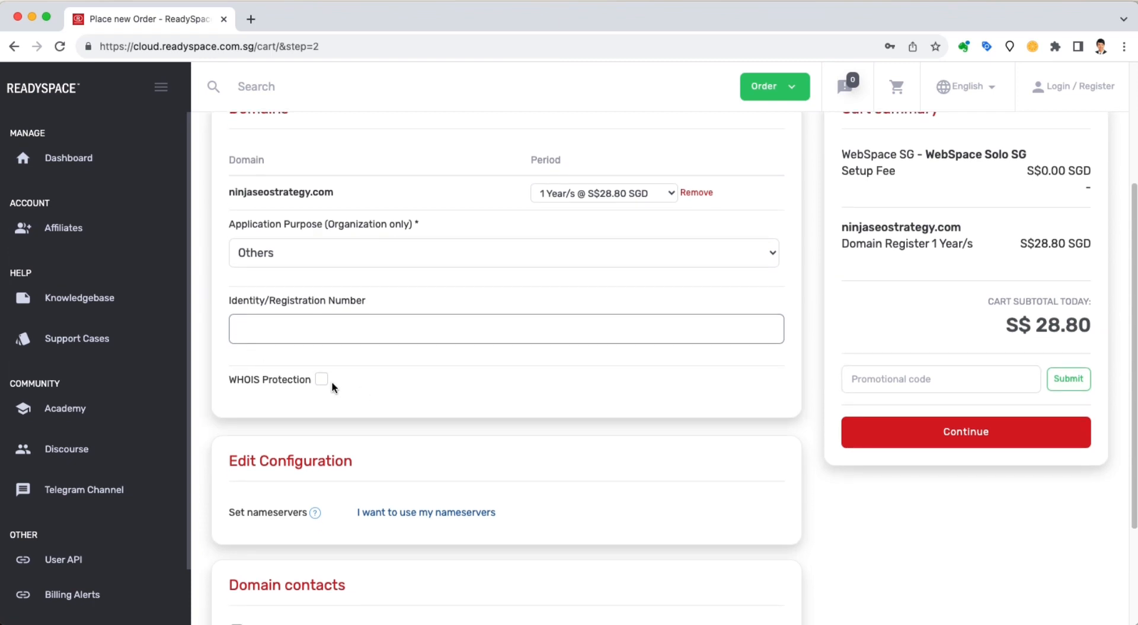
{"action": "scroll", "coordinate": [362, 373], "scroll_direction": "down", "scroll_amount": 4}
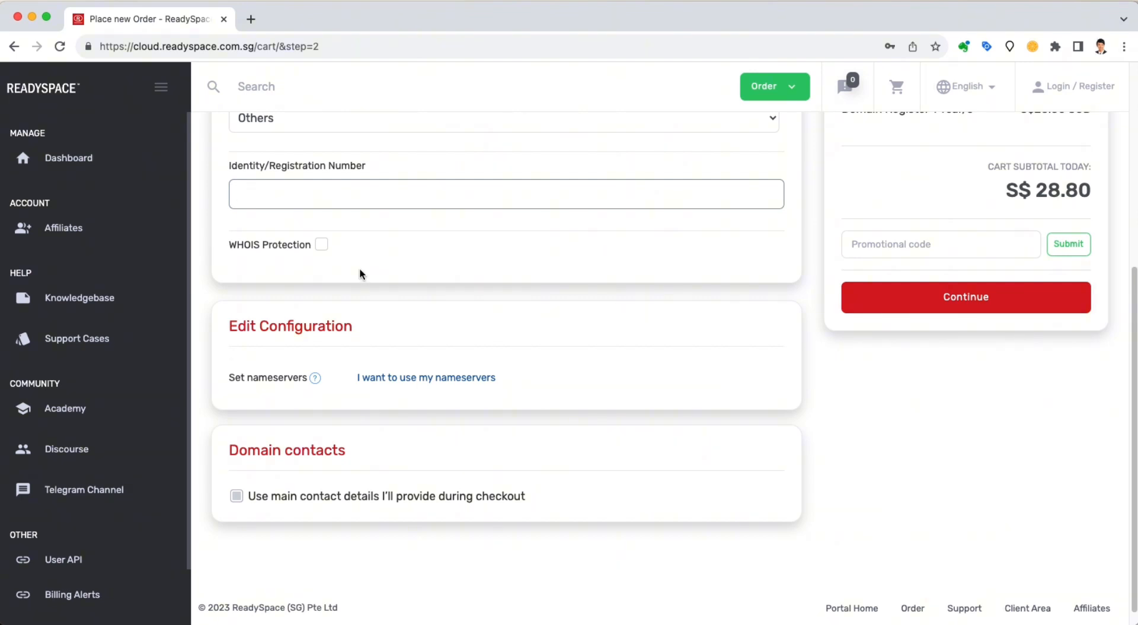
{"action": "scroll", "coordinate": [360, 274], "scroll_direction": "down", "scroll_amount": 1}
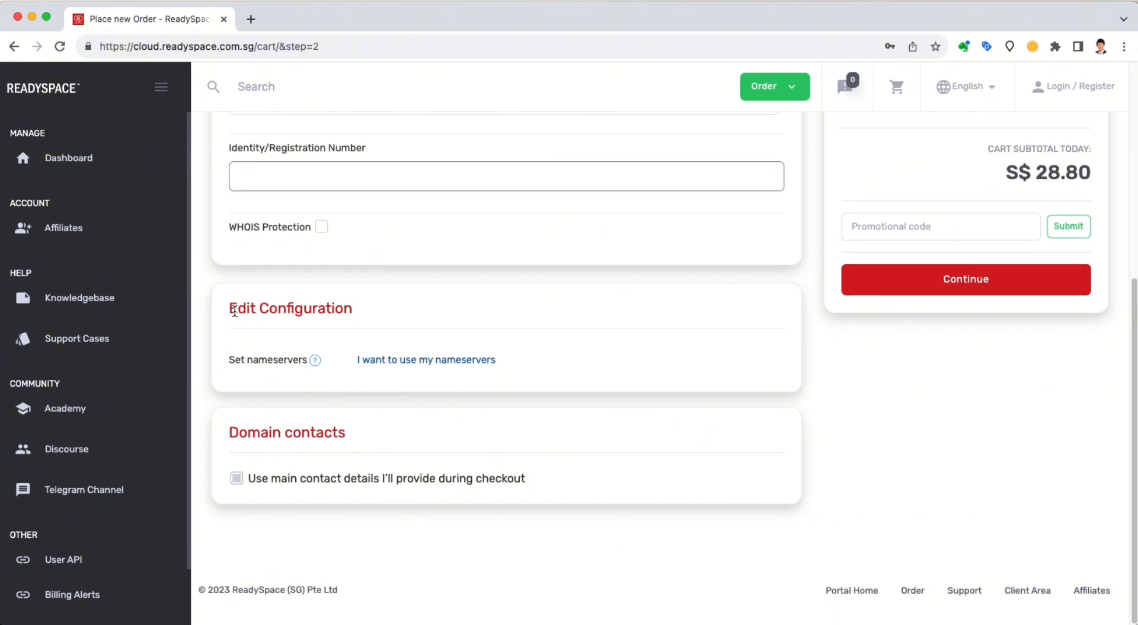
{"action": "left_click", "coordinate": [341, 308]}
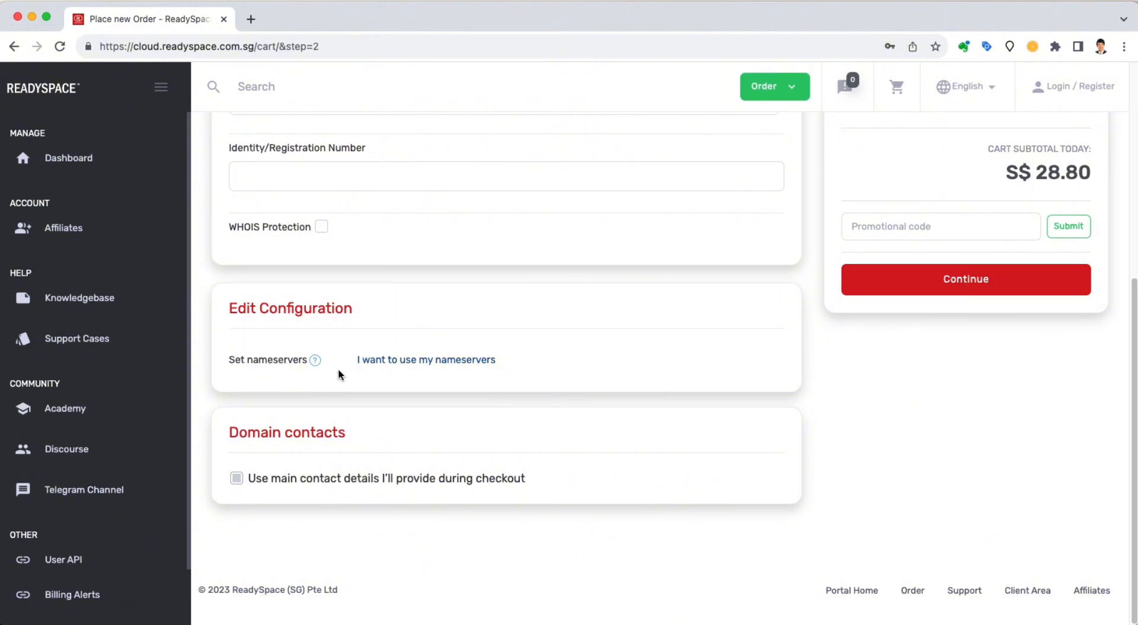
{"action": "left_click_drag", "start_coordinate": [229, 433], "coordinate": [340, 429]}
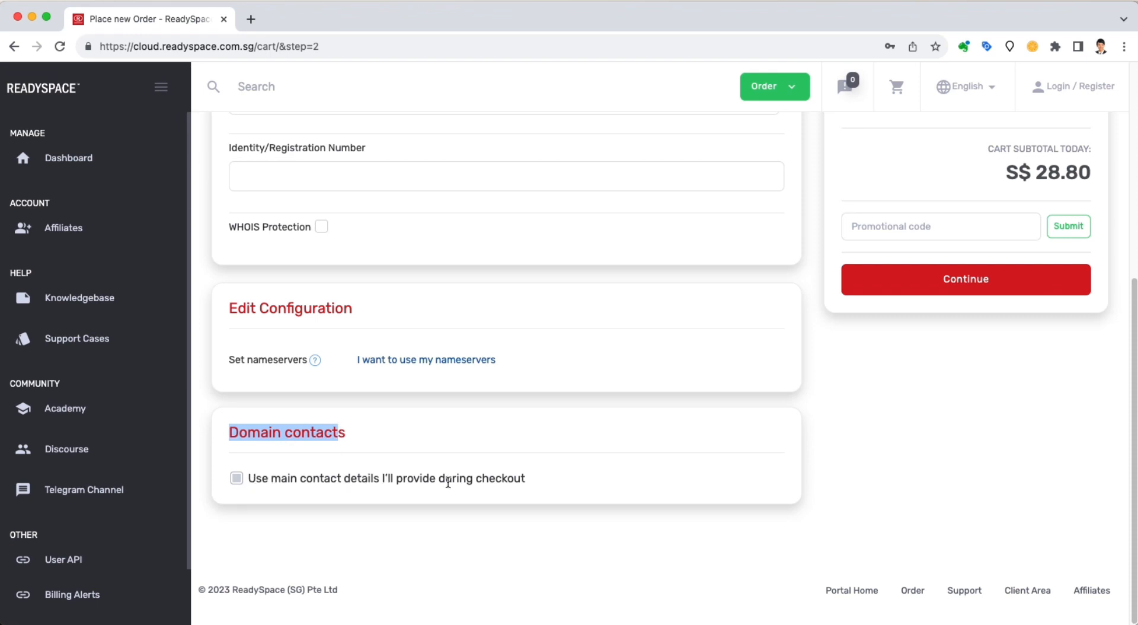
{"action": "scroll", "coordinate": [859, 438], "scroll_direction": "up", "scroll_amount": 5}
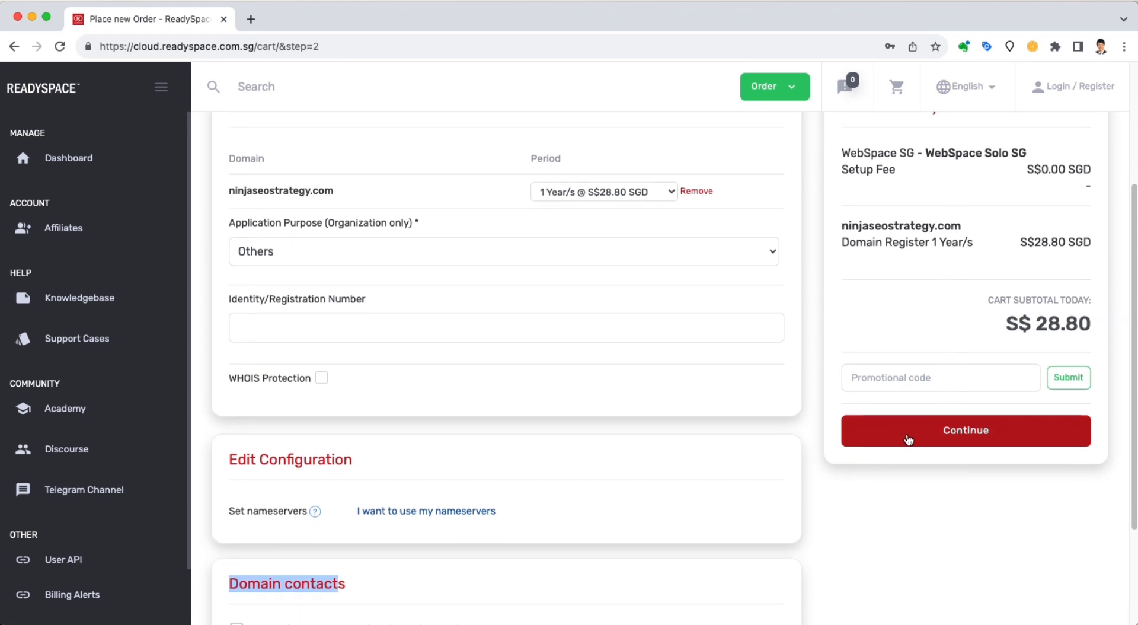
{"action": "left_click", "coordinate": [941, 438]}
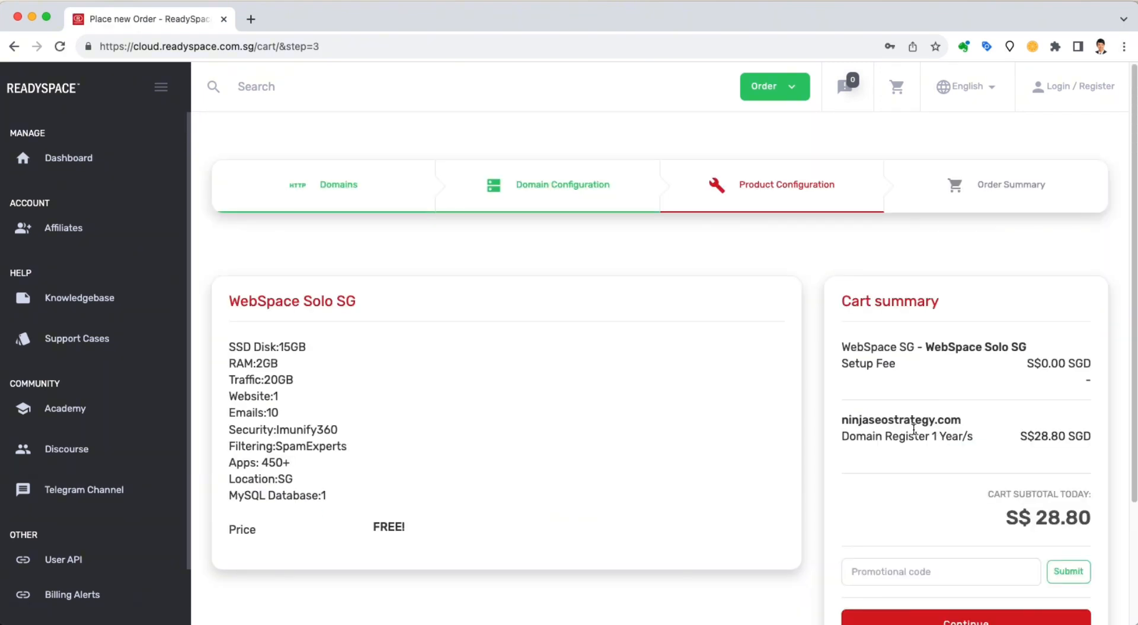
Step: Review the WebSpace Solo SG specifications and the cart contents, and proceed to the order summary
{"action": "scroll", "coordinate": [835, 414], "scroll_direction": "down", "scroll_amount": 2}
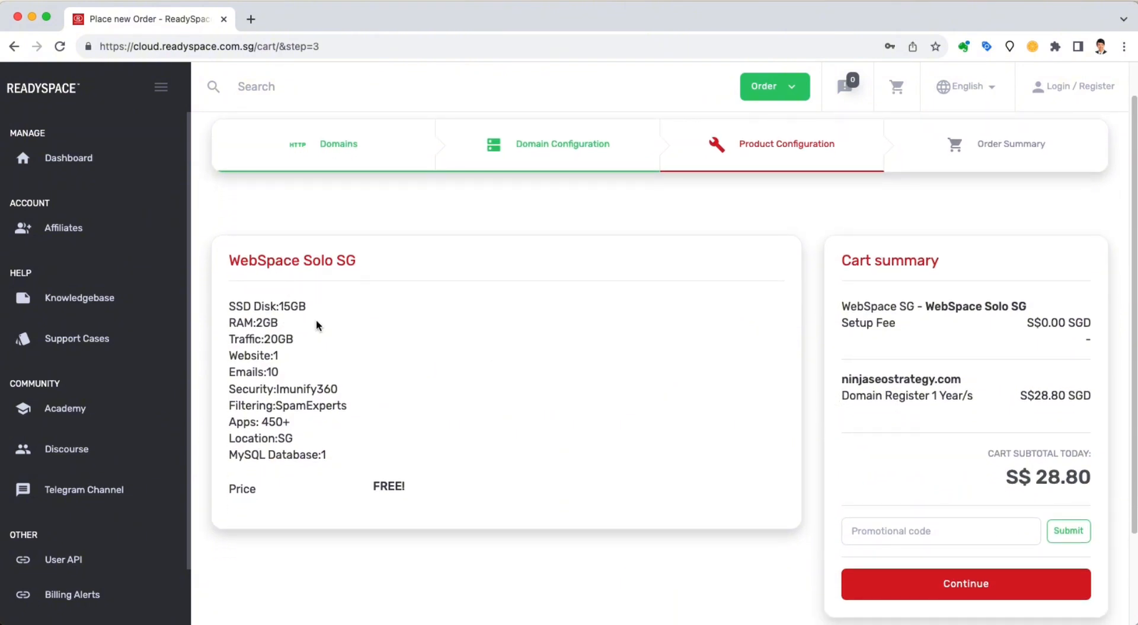
{"action": "scroll", "coordinate": [320, 325], "scroll_direction": "down", "scroll_amount": 3}
{"action": "scroll", "coordinate": [324, 329], "scroll_direction": "down", "scroll_amount": 1}
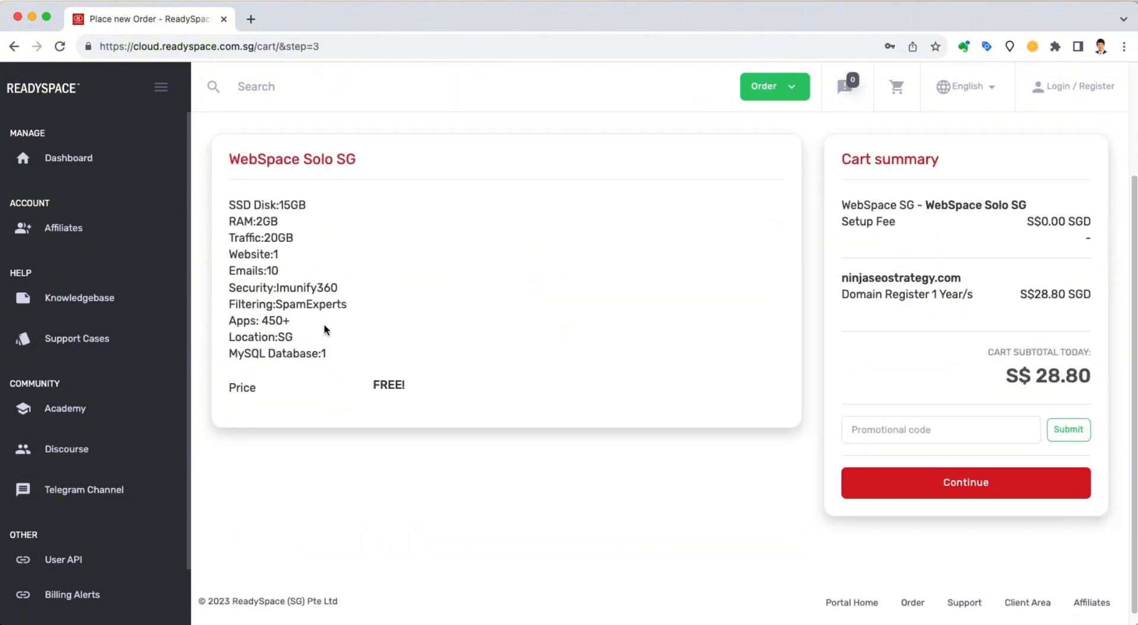
{"action": "scroll", "coordinate": [325, 330], "scroll_direction": "up", "scroll_amount": 1}
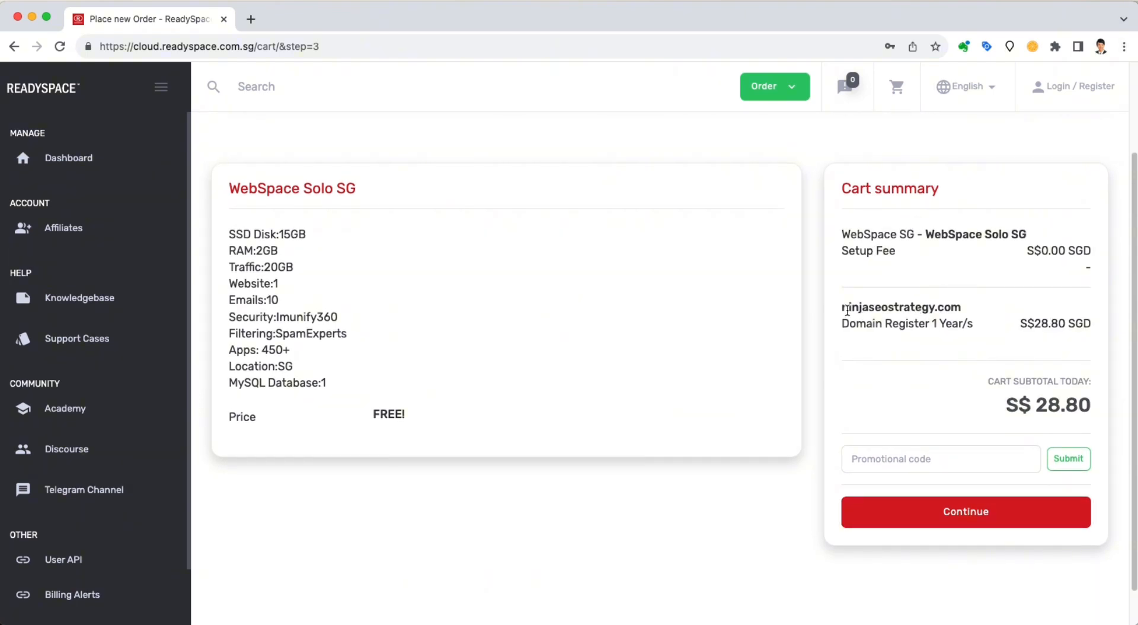
{"action": "left_click_drag", "start_coordinate": [842, 307], "coordinate": [976, 309]}
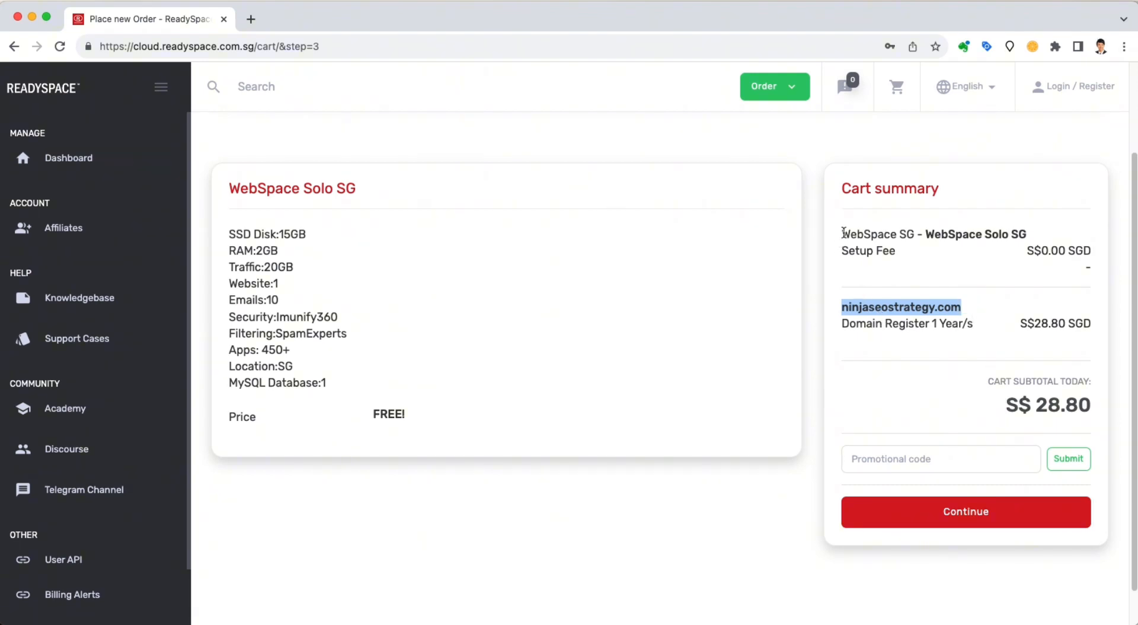
{"action": "left_click_drag", "start_coordinate": [842, 233], "coordinate": [929, 286]}
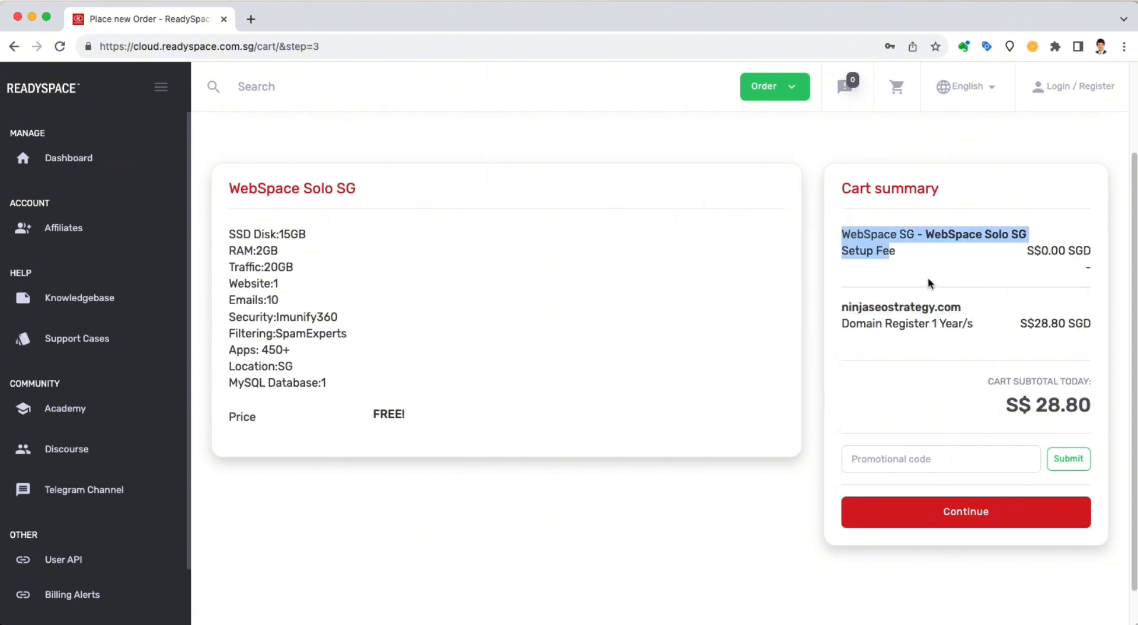
{"action": "scroll", "coordinate": [927, 273], "scroll_direction": "down", "scroll_amount": 1}
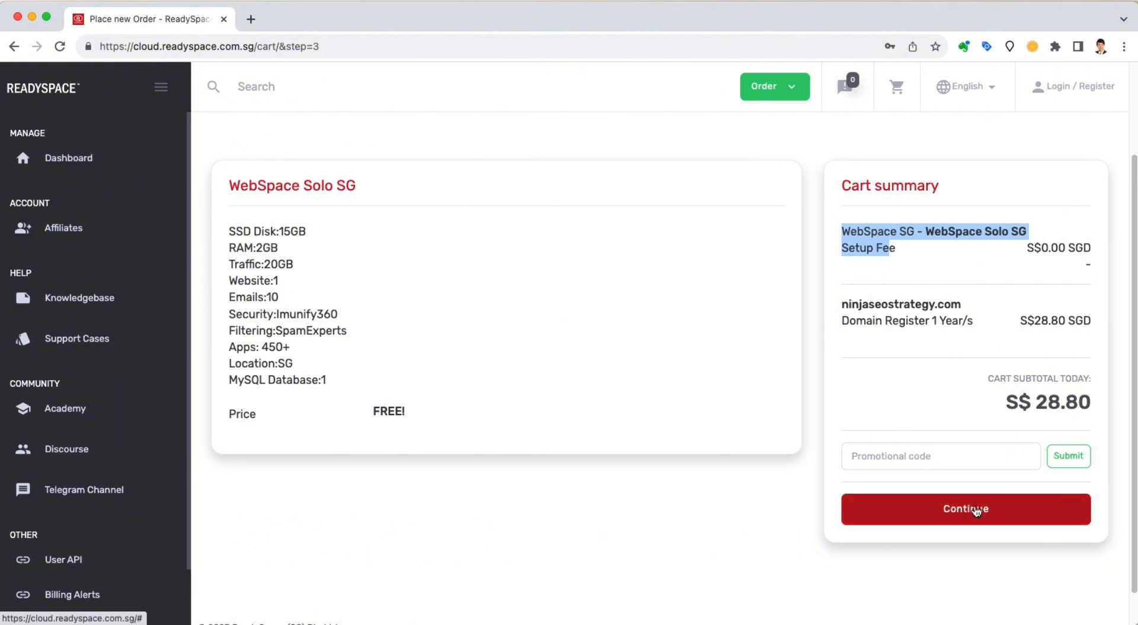
{"action": "scroll", "coordinate": [976, 511], "scroll_direction": "up", "scroll_amount": 1}
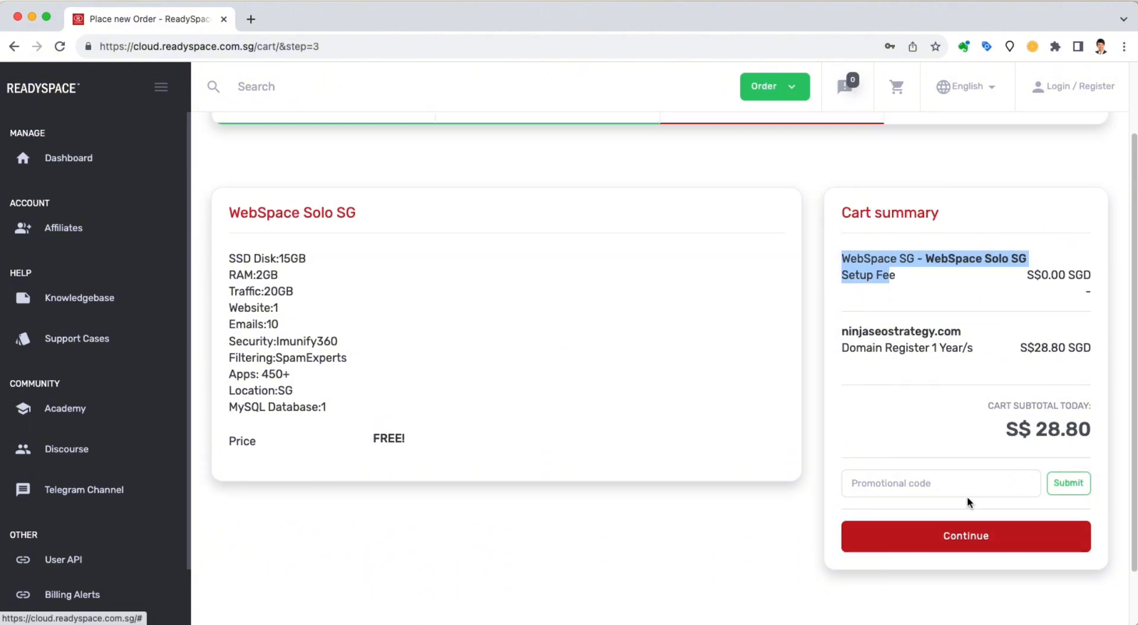
{"action": "left_click", "coordinate": [975, 537]}
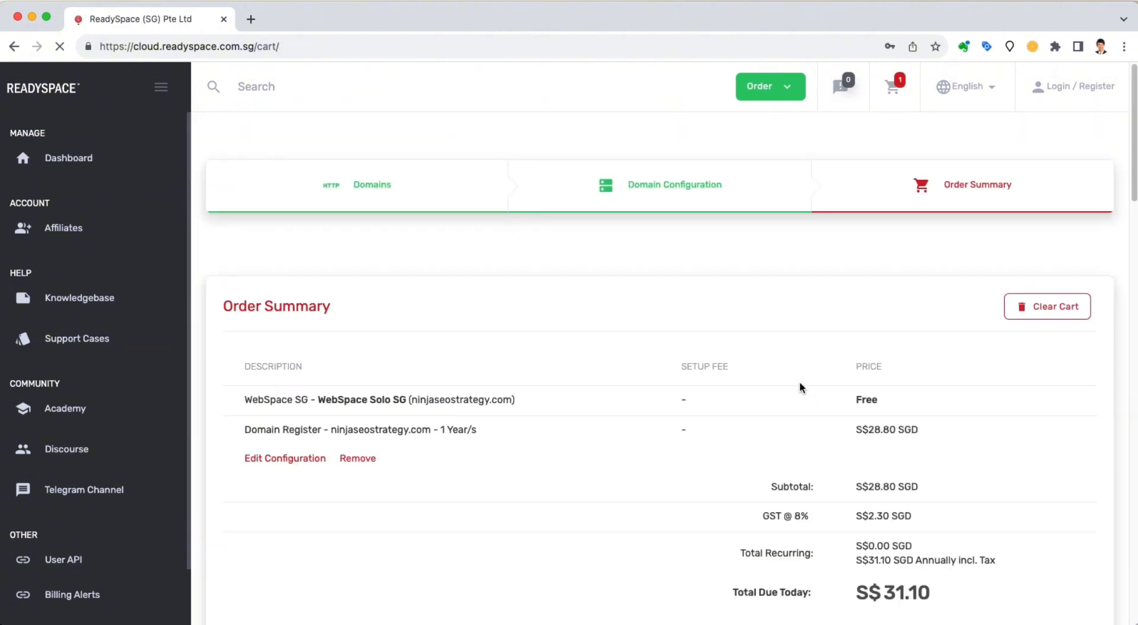
Step: Examine the order summary's hosting plan and domain entries, their prices, the GST and the total due
{"action": "scroll", "coordinate": [796, 383], "scroll_direction": "down", "scroll_amount": 3}
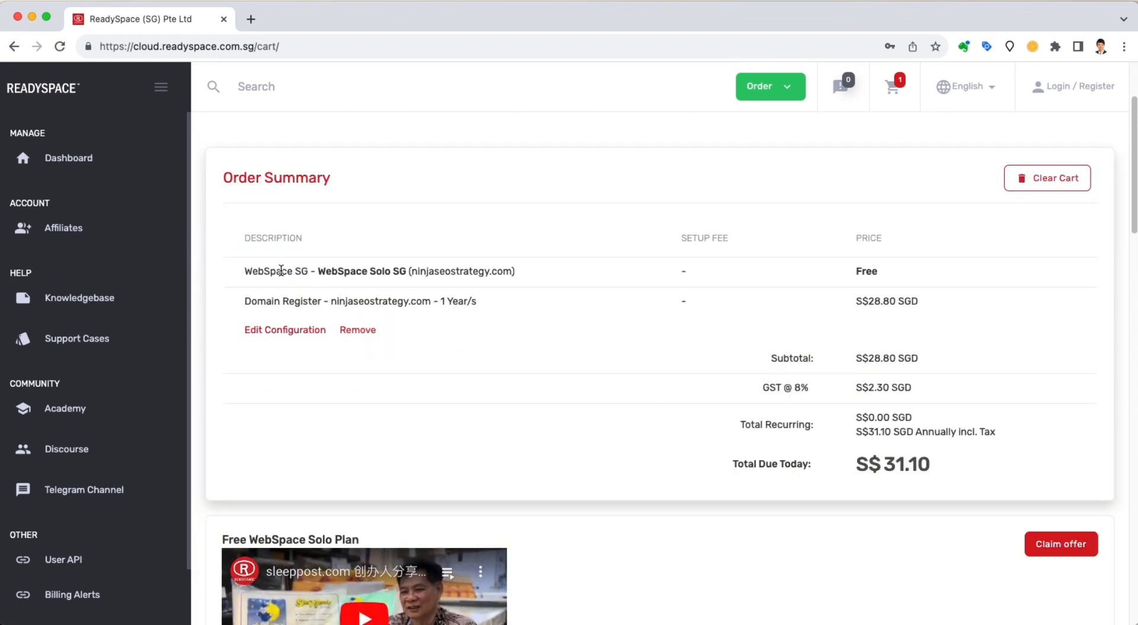
{"action": "left_click_drag", "start_coordinate": [856, 271], "coordinate": [923, 311]}
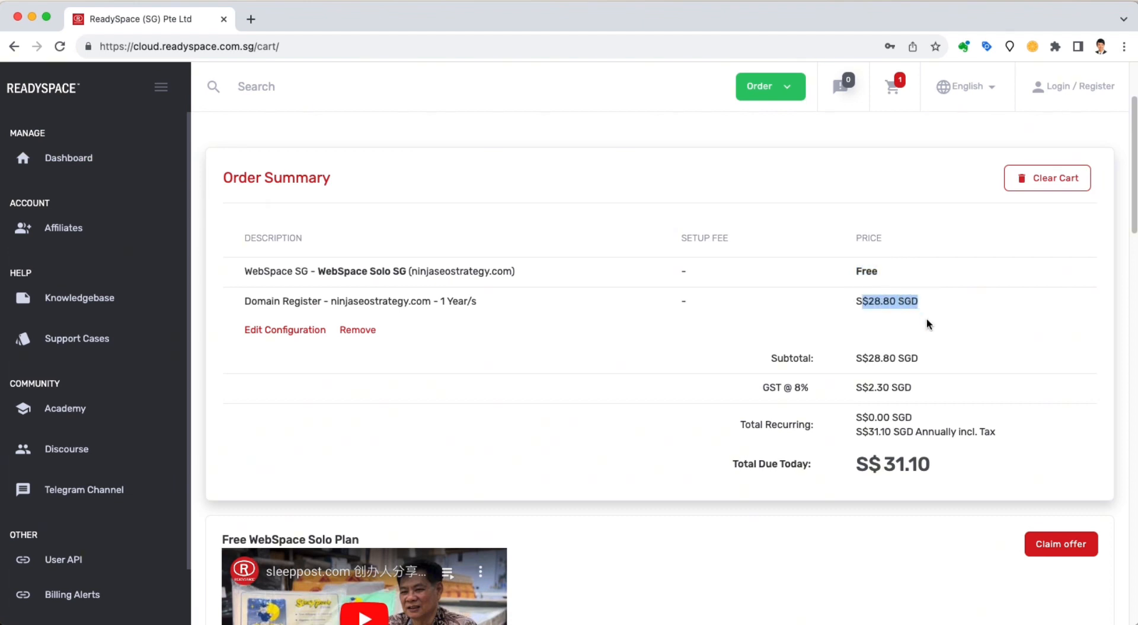
{"action": "scroll", "coordinate": [928, 323], "scroll_direction": "down", "scroll_amount": 1}
{"action": "left_click_drag", "start_coordinate": [854, 362], "coordinate": [921, 362]}
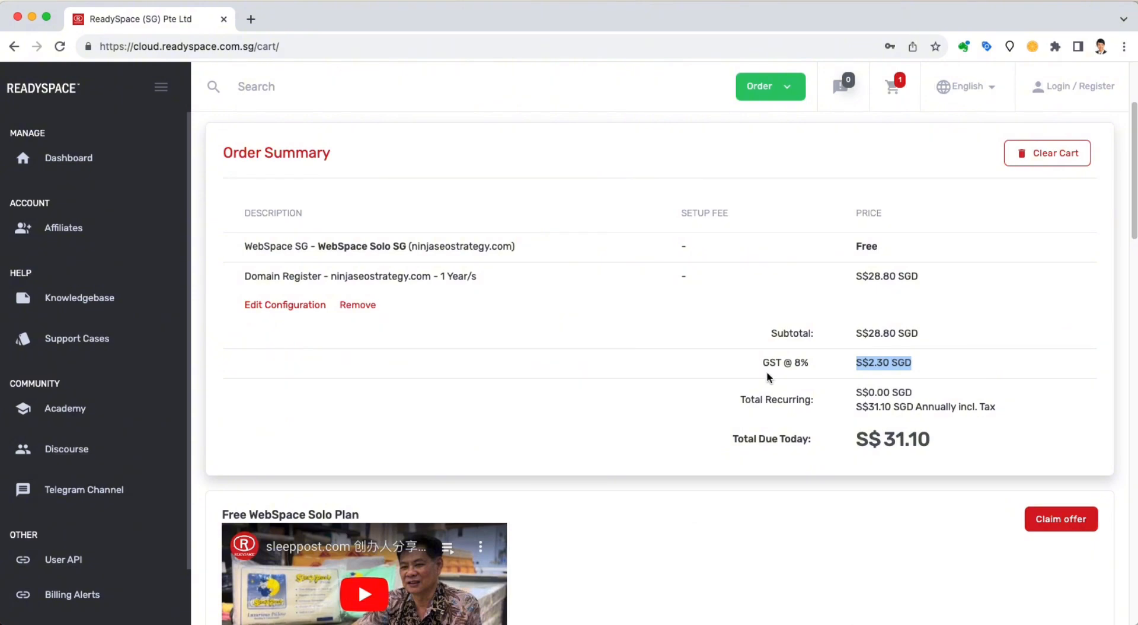
{"action": "scroll", "coordinate": [986, 398], "scroll_direction": "down", "scroll_amount": 3}
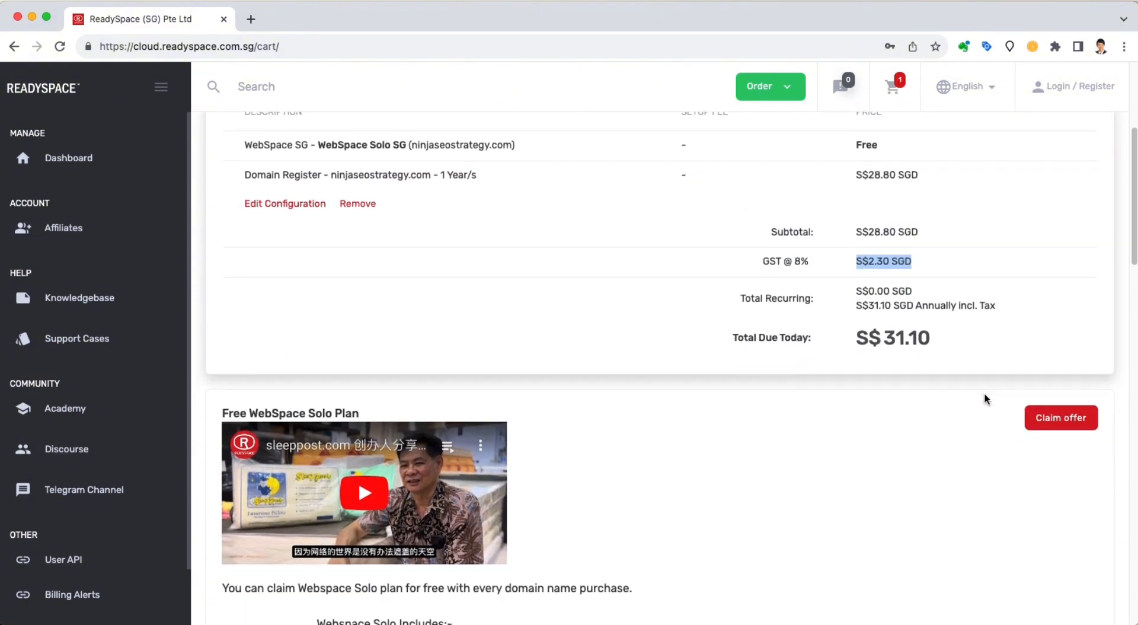
{"action": "scroll", "coordinate": [905, 291], "scroll_direction": "up", "scroll_amount": 4}
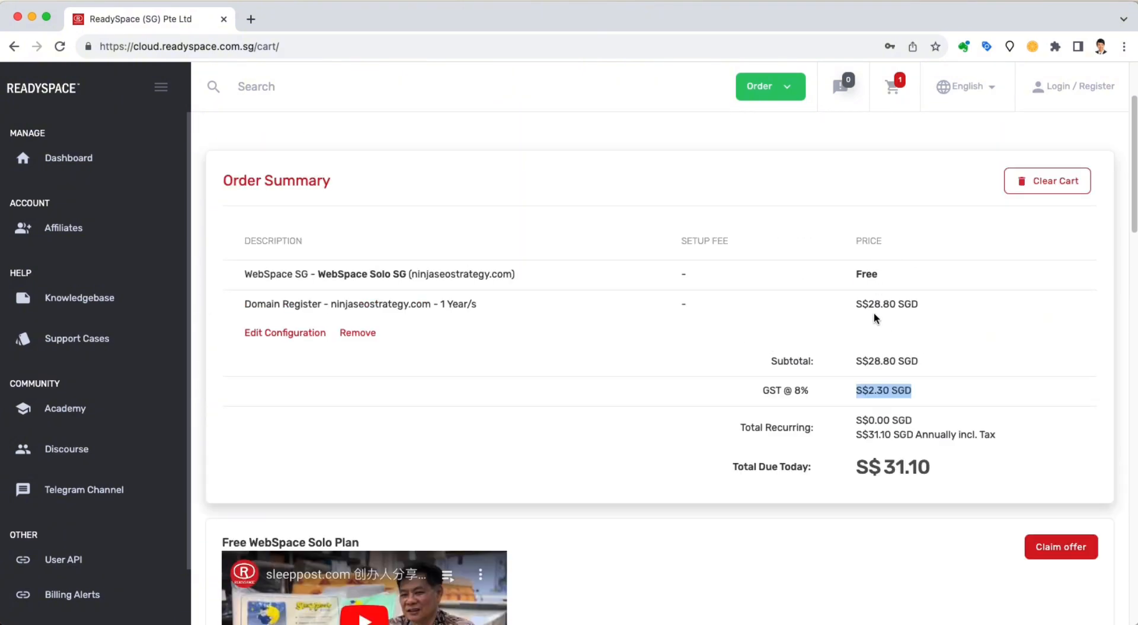
{"action": "scroll", "coordinate": [873, 309], "scroll_direction": "up", "scroll_amount": 2}
{"action": "scroll", "coordinate": [842, 285], "scroll_direction": "down", "scroll_amount": 3}
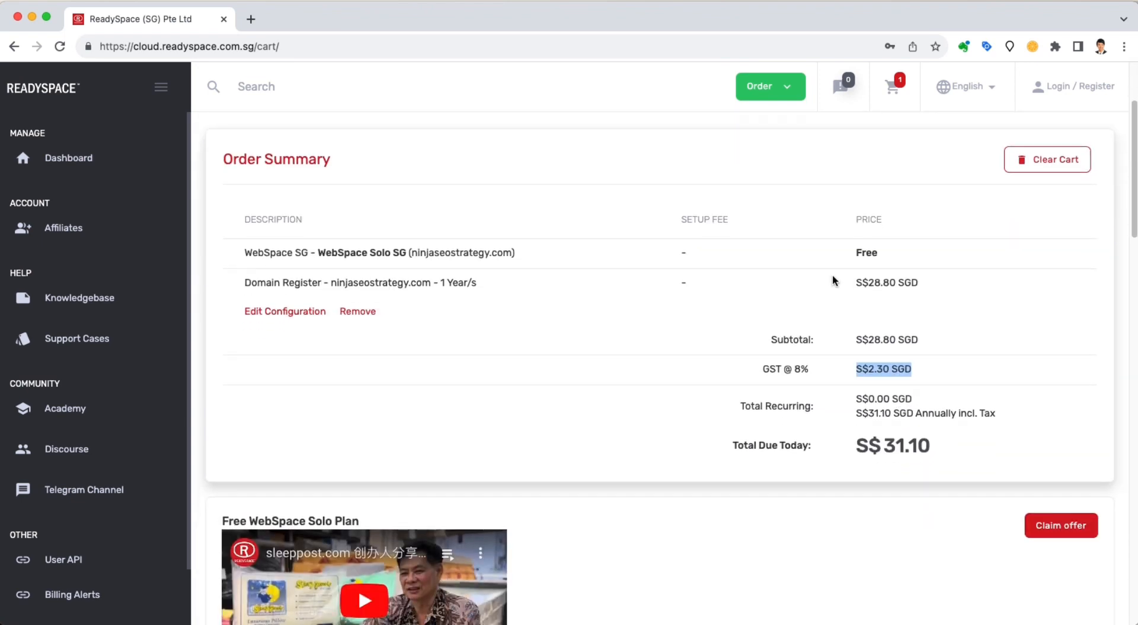
{"action": "double_click", "coordinate": [897, 256]}
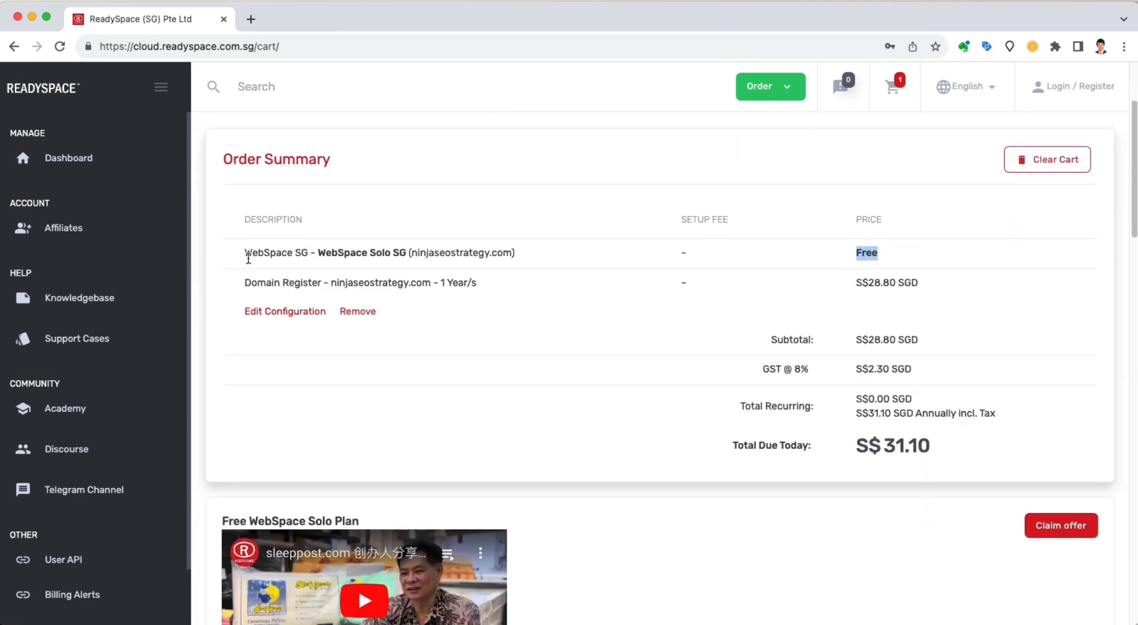
{"action": "left_click_drag", "start_coordinate": [248, 259], "coordinate": [461, 254]}
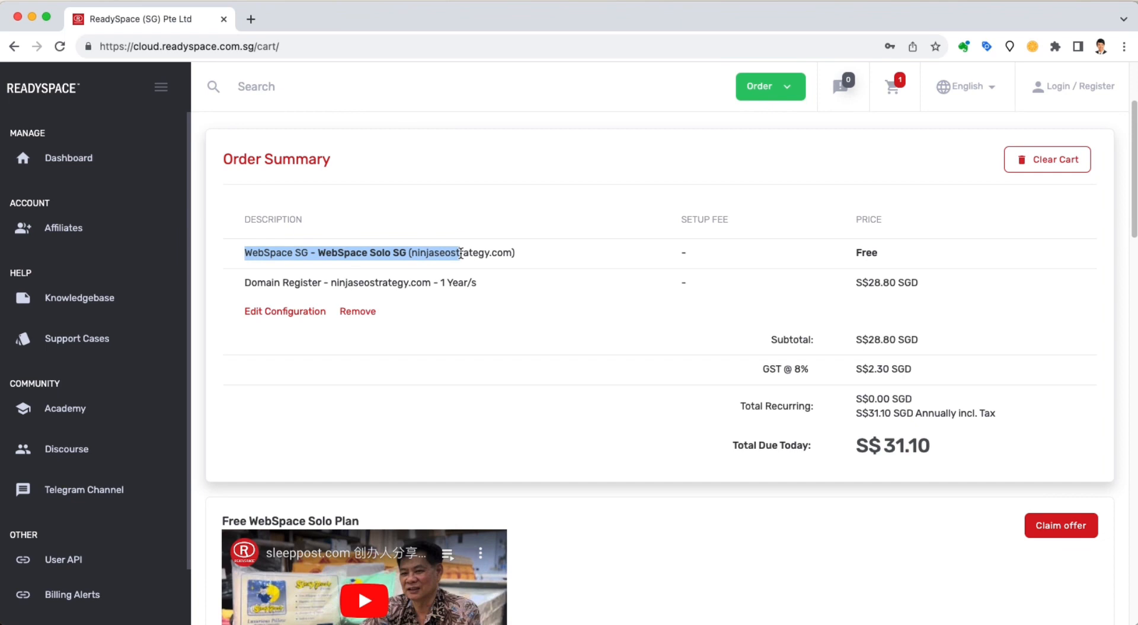
{"action": "left_click", "coordinate": [508, 264]}
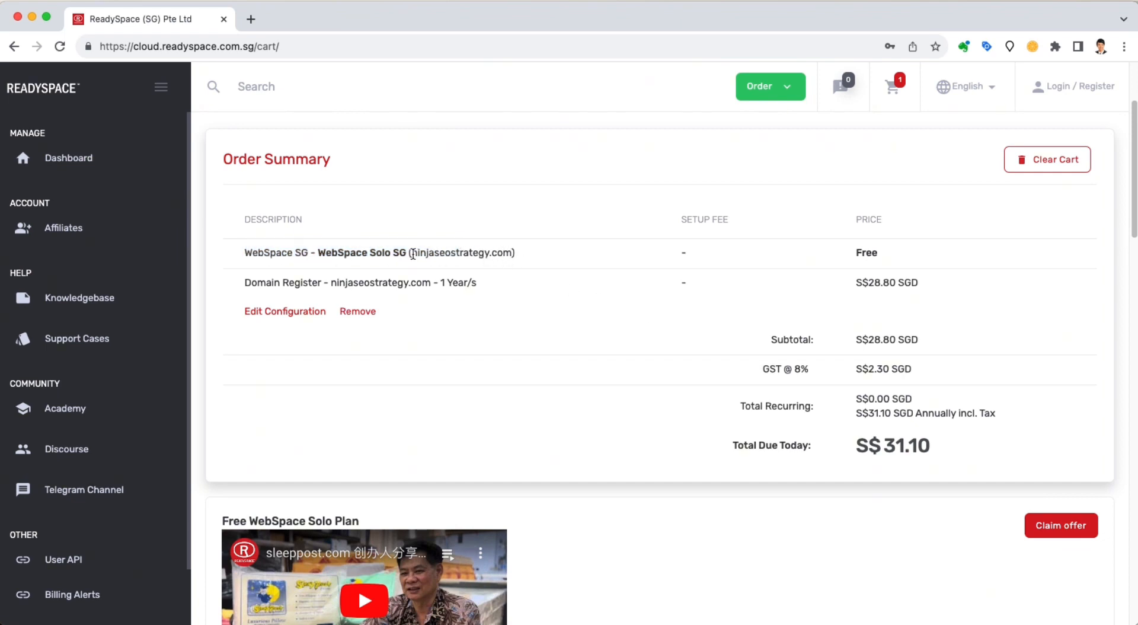
Step: Examine the hosting plan's domain in the order summary, the free WebSpace Solo offer terms and the client information form
{"action": "left_click_drag", "start_coordinate": [413, 254], "coordinate": [444, 253]}
{"action": "left_click", "coordinate": [517, 250]}
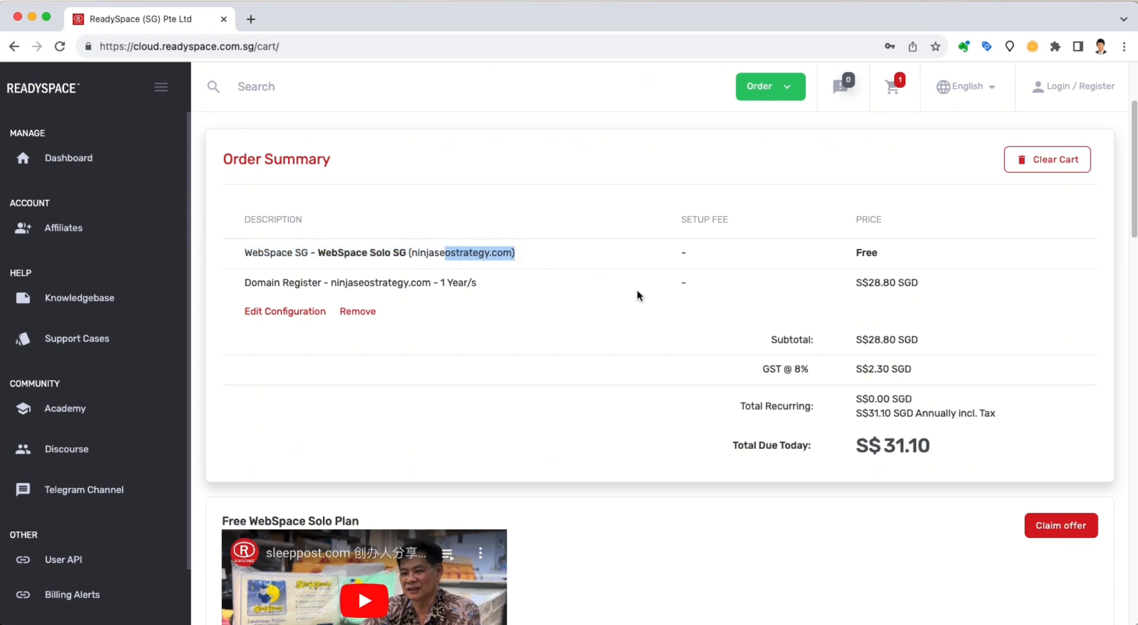
{"action": "scroll", "coordinate": [636, 289], "scroll_direction": "down", "scroll_amount": 5}
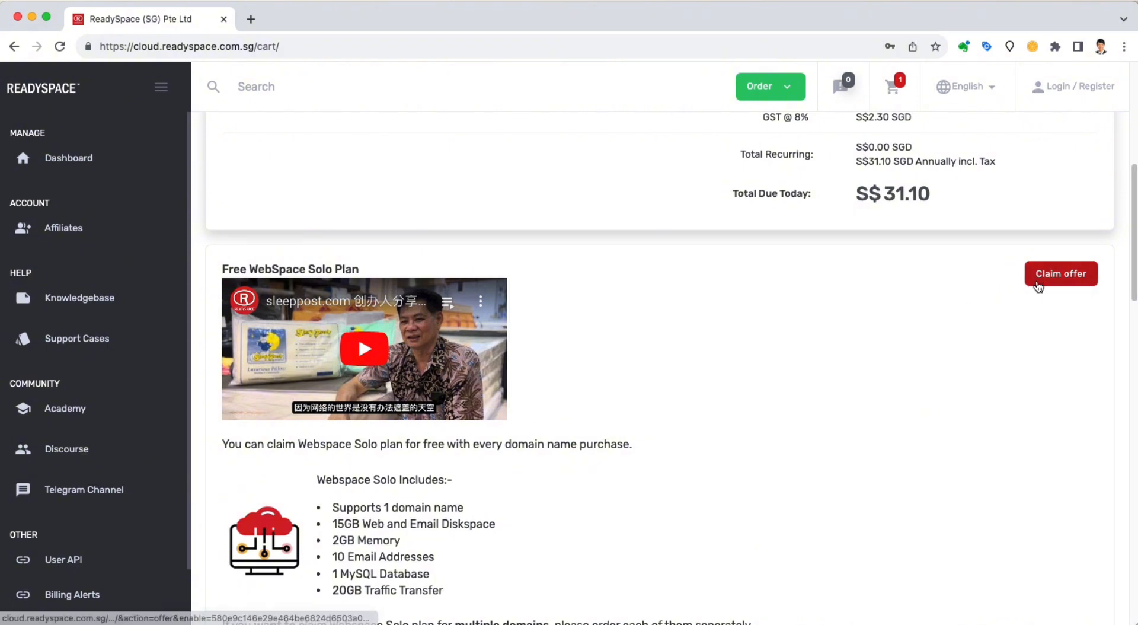
{"action": "scroll", "coordinate": [897, 317], "scroll_direction": "down", "scroll_amount": 7}
{"action": "scroll", "coordinate": [897, 325], "scroll_direction": "down", "scroll_amount": 7}
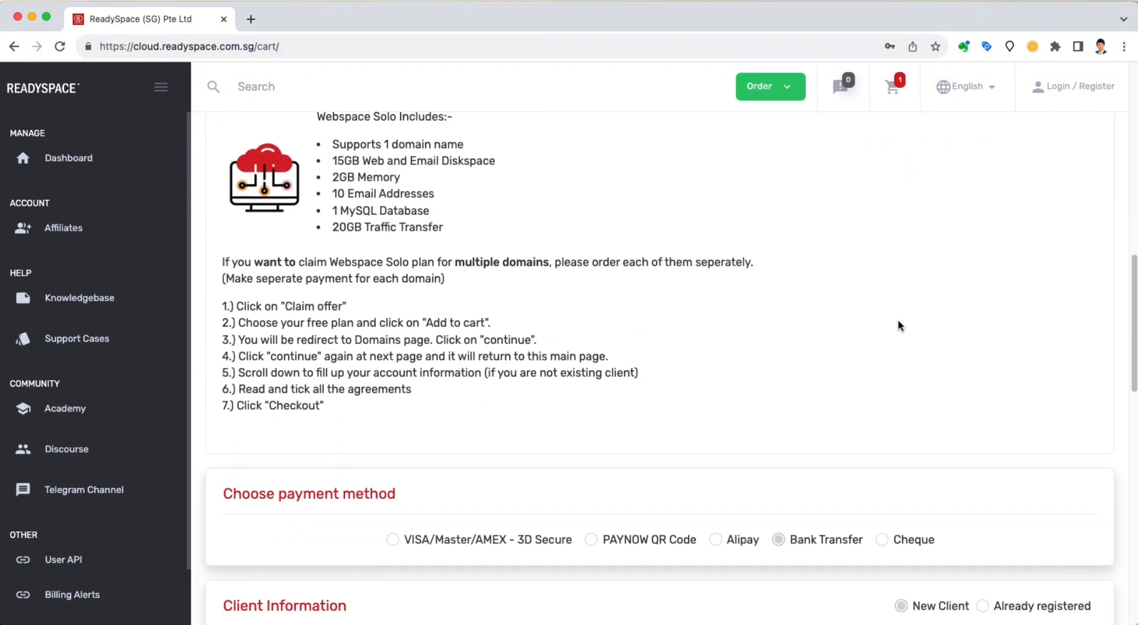
{"action": "scroll", "coordinate": [899, 320], "scroll_direction": "down", "scroll_amount": 2}
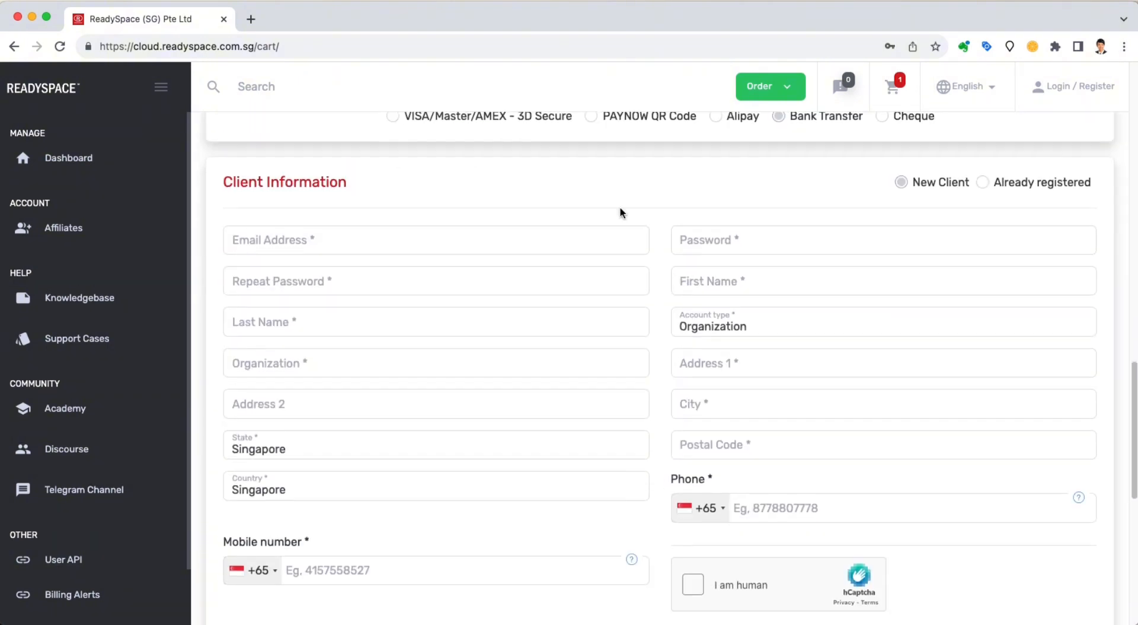
Step: Choose VISA/Master/AMEX - 3D Secure as the payment method and review the client information, notes and agreement sections
{"action": "scroll", "coordinate": [622, 213], "scroll_direction": "up", "scroll_amount": 3}
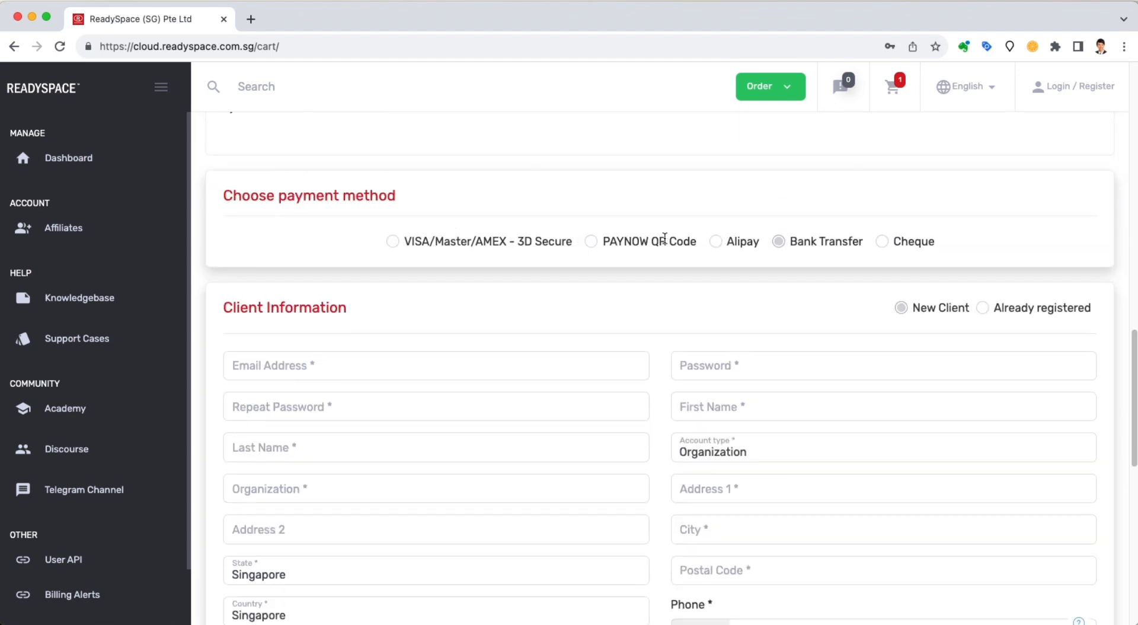
{"action": "left_click", "coordinate": [393, 243]}
{"action": "scroll", "coordinate": [559, 297], "scroll_direction": "down", "scroll_amount": 5}
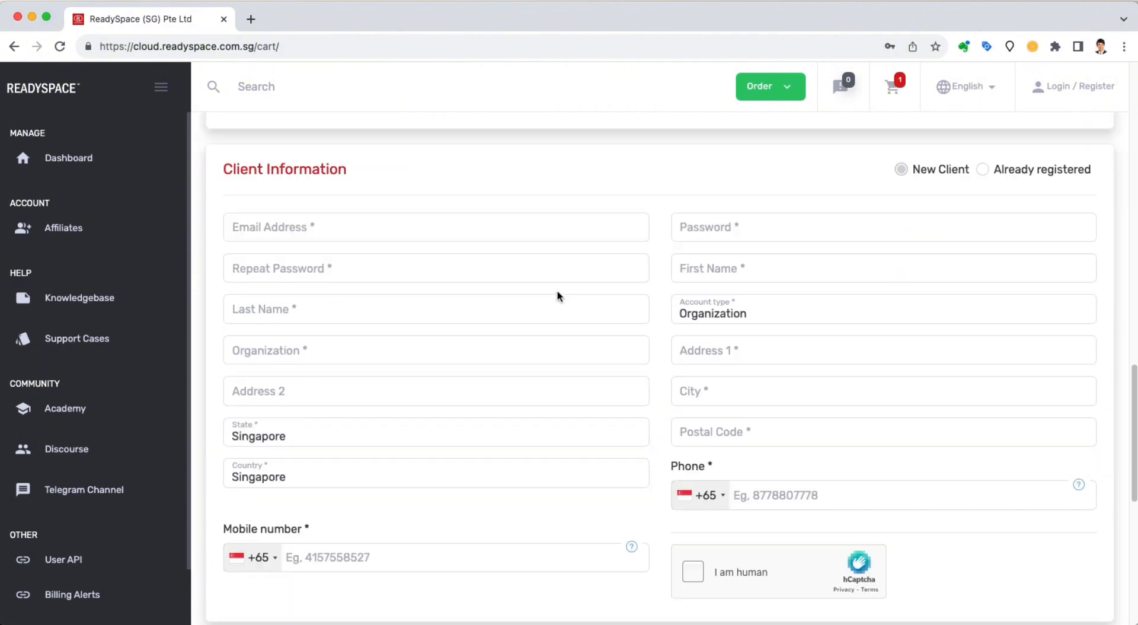
{"action": "scroll", "coordinate": [559, 296], "scroll_direction": "down", "scroll_amount": 5}
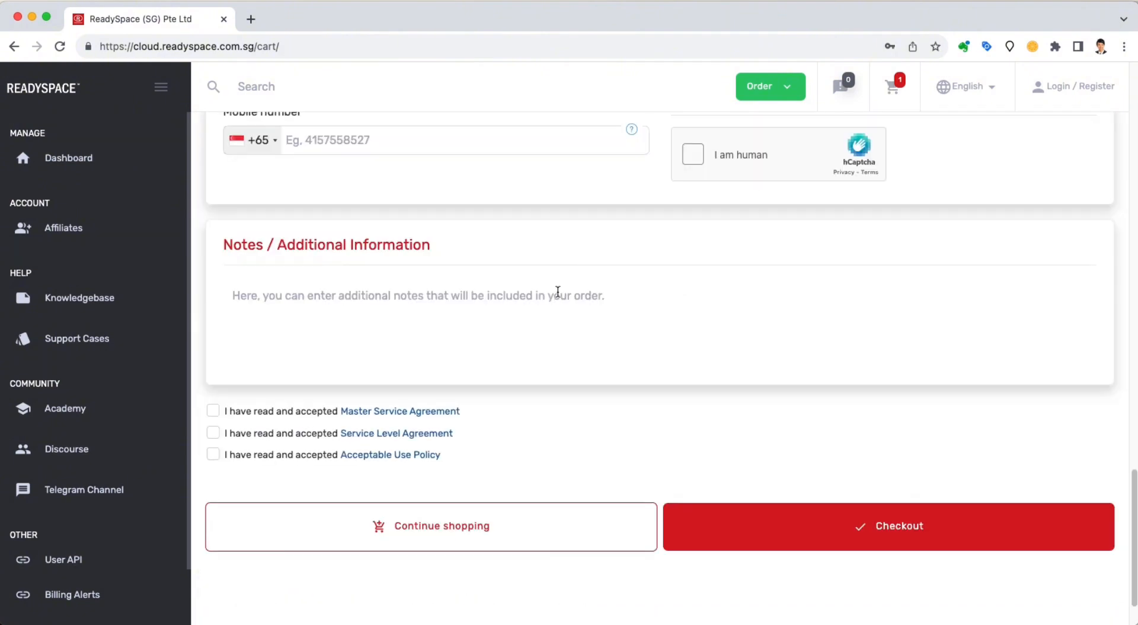
{"action": "scroll", "coordinate": [558, 296], "scroll_direction": "up", "scroll_amount": 10}
{"action": "scroll", "coordinate": [622, 326], "scroll_direction": "down", "scroll_amount": 5}
{"action": "scroll", "coordinate": [621, 326], "scroll_direction": "down", "scroll_amount": 4}
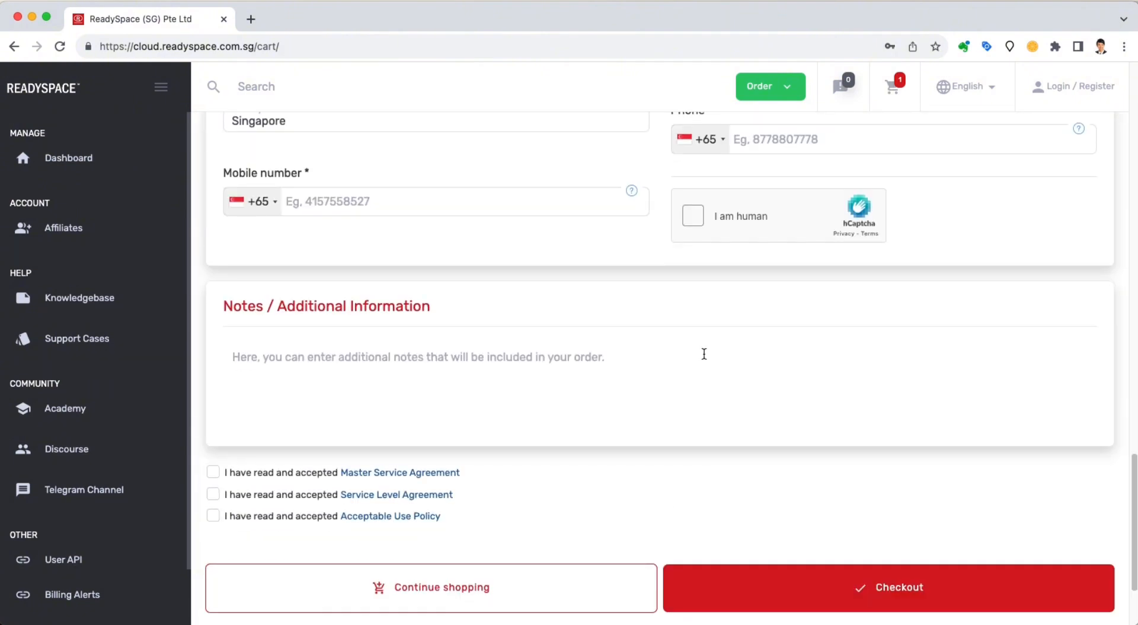
Step: Set the payment method to PAYNOW QR Code and go to the new client's email address field
{"action": "left_click", "coordinate": [856, 601]}
{"action": "scroll", "coordinate": [616, 419], "scroll_direction": "up", "scroll_amount": 1}
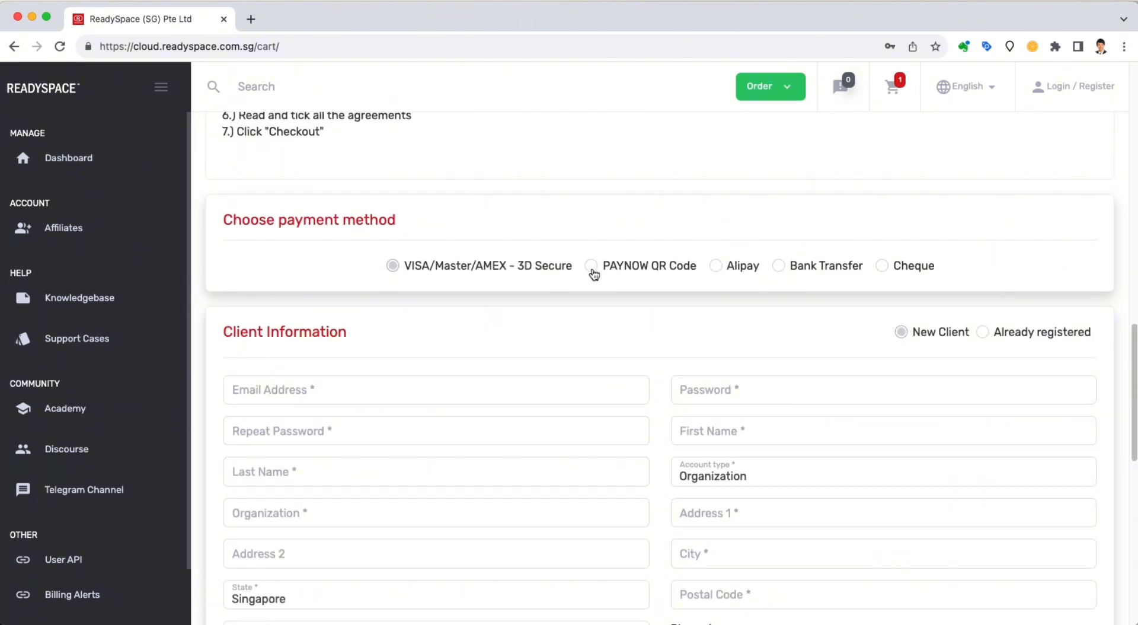
{"action": "left_click", "coordinate": [592, 266]}
{"action": "scroll", "coordinate": [729, 397], "scroll_direction": "down", "scroll_amount": 5}
{"action": "scroll", "coordinate": [711, 379], "scroll_direction": "up", "scroll_amount": 5}
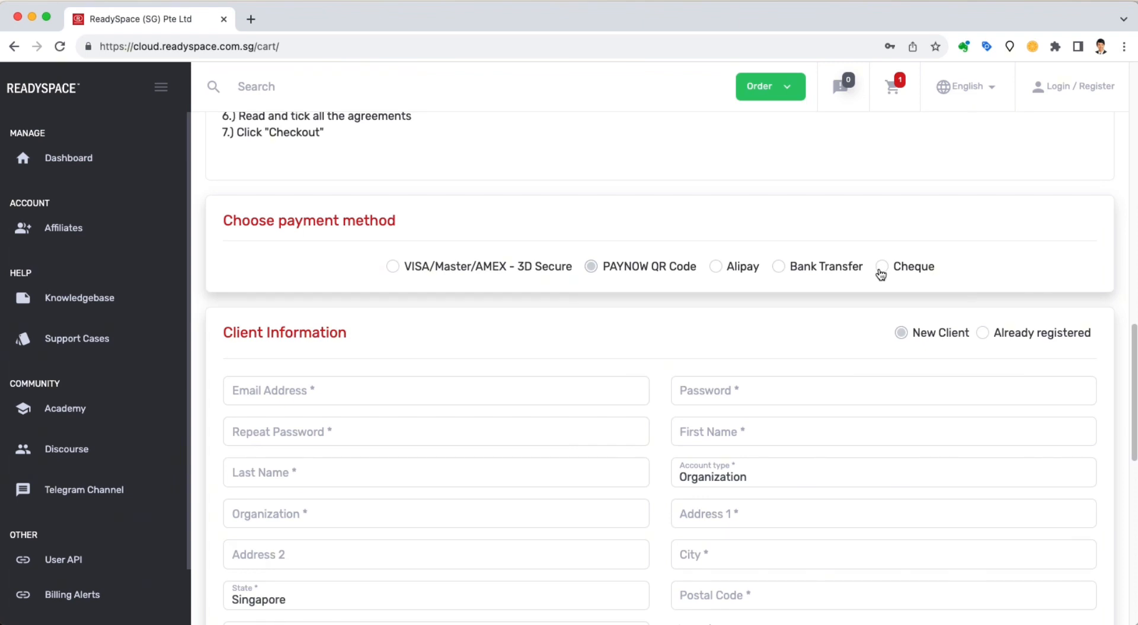
{"action": "scroll", "coordinate": [749, 323], "scroll_direction": "down", "scroll_amount": 5}
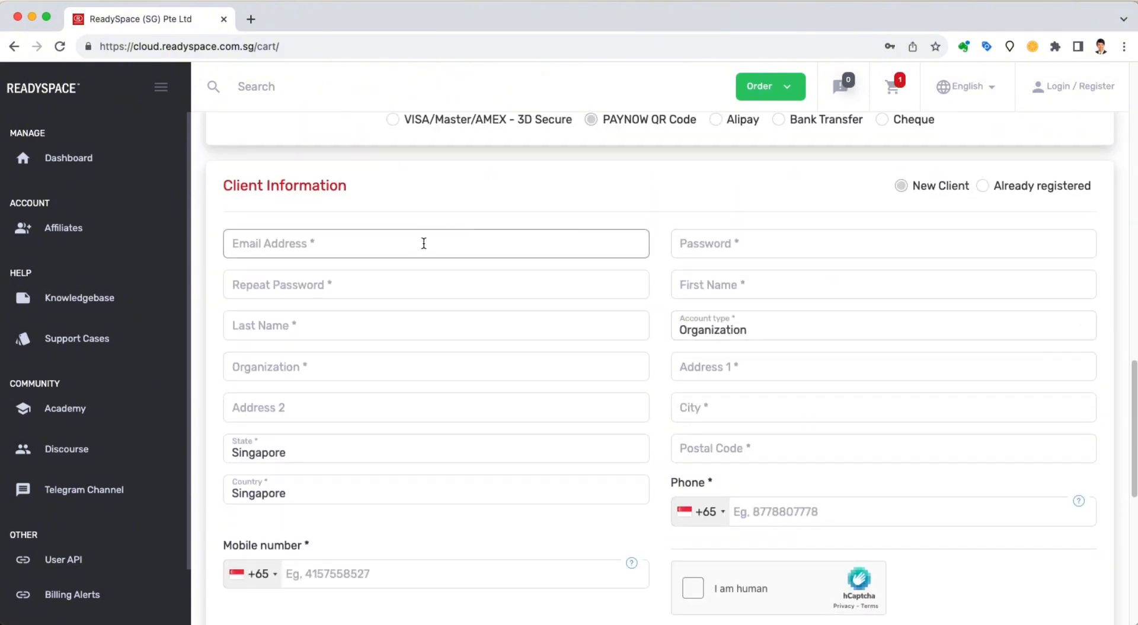
{"action": "scroll", "coordinate": [417, 242], "scroll_direction": "down", "scroll_amount": 1}
{"action": "left_click", "coordinate": [285, 222]}
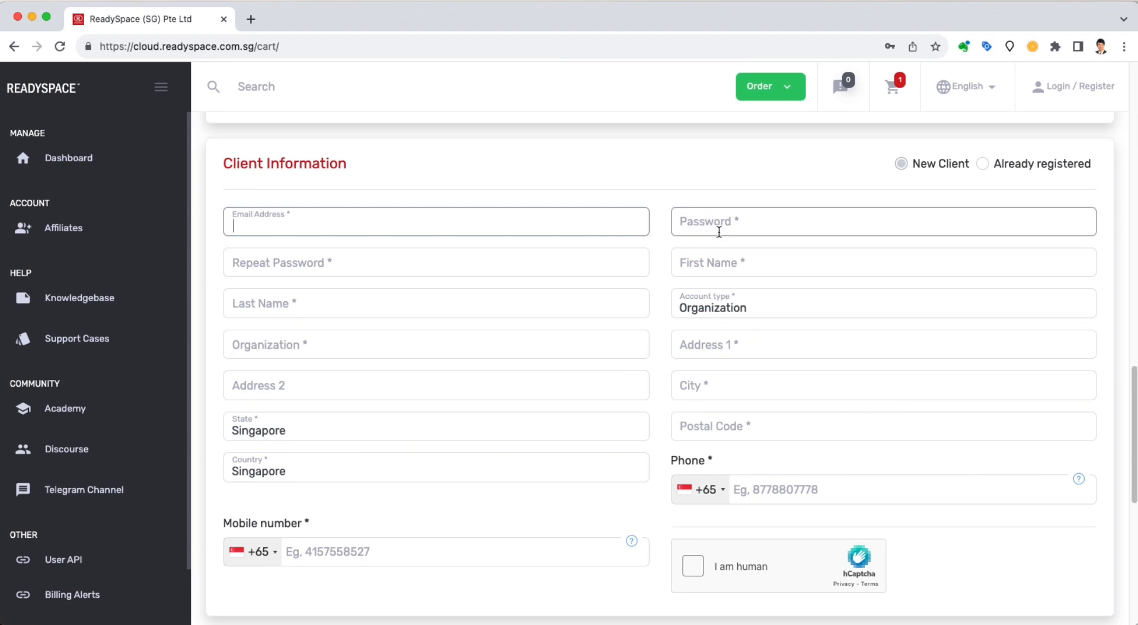
Step: In a new browser tab, search Google for "password generator" and open LastPass's online password generator tool
{"action": "left_click", "coordinate": [251, 19]}
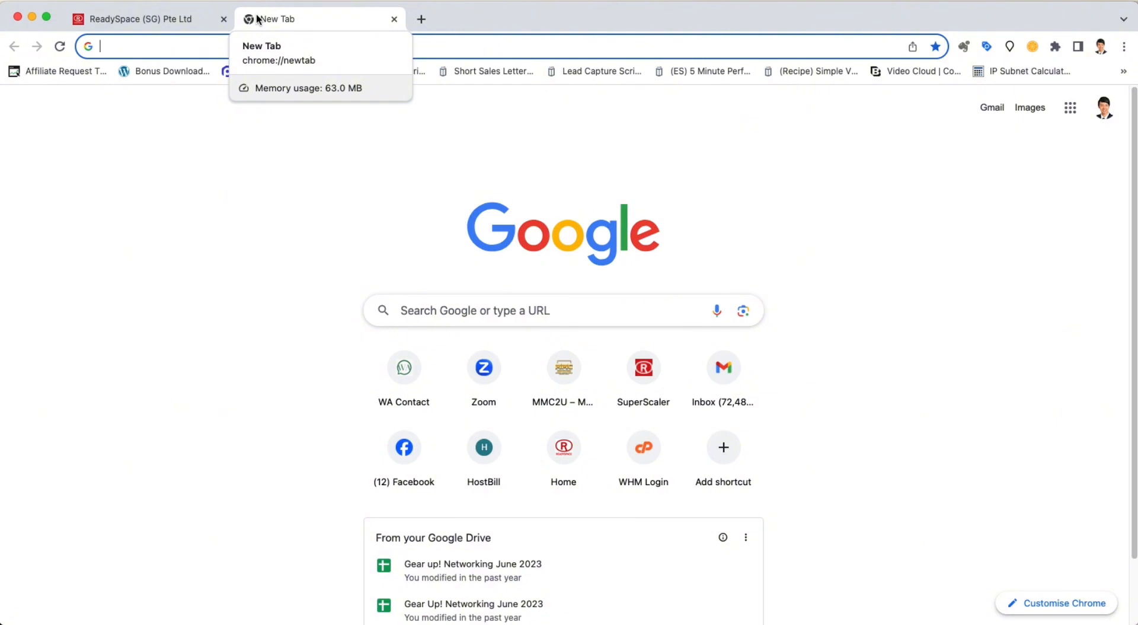
{"action": "type", "text": "password generator"}
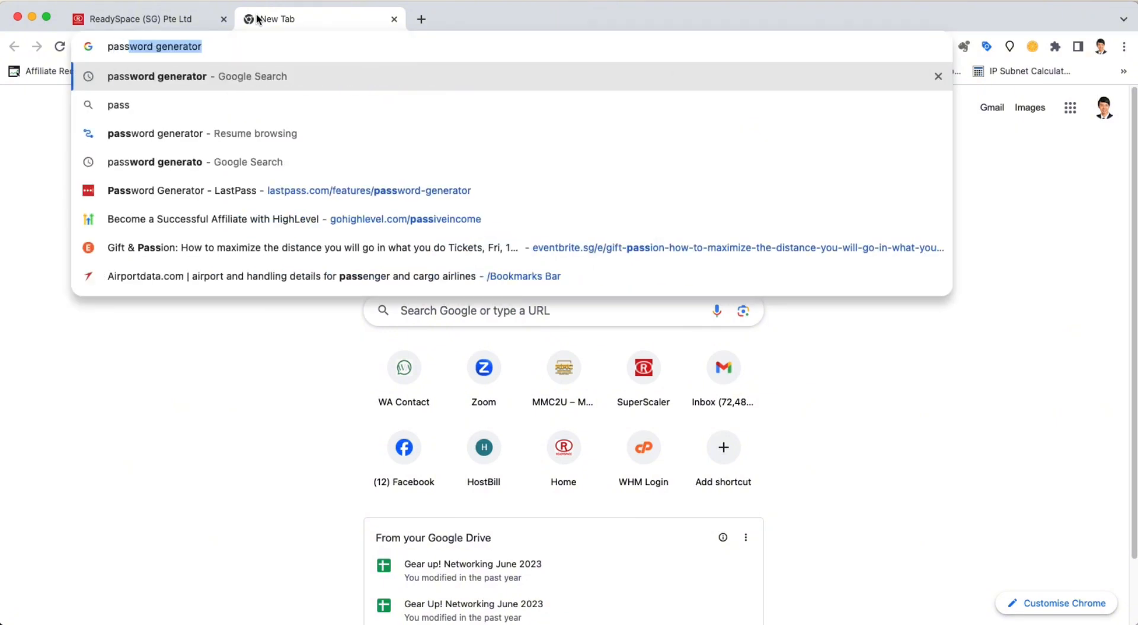
{"action": "key", "text": "Return"}
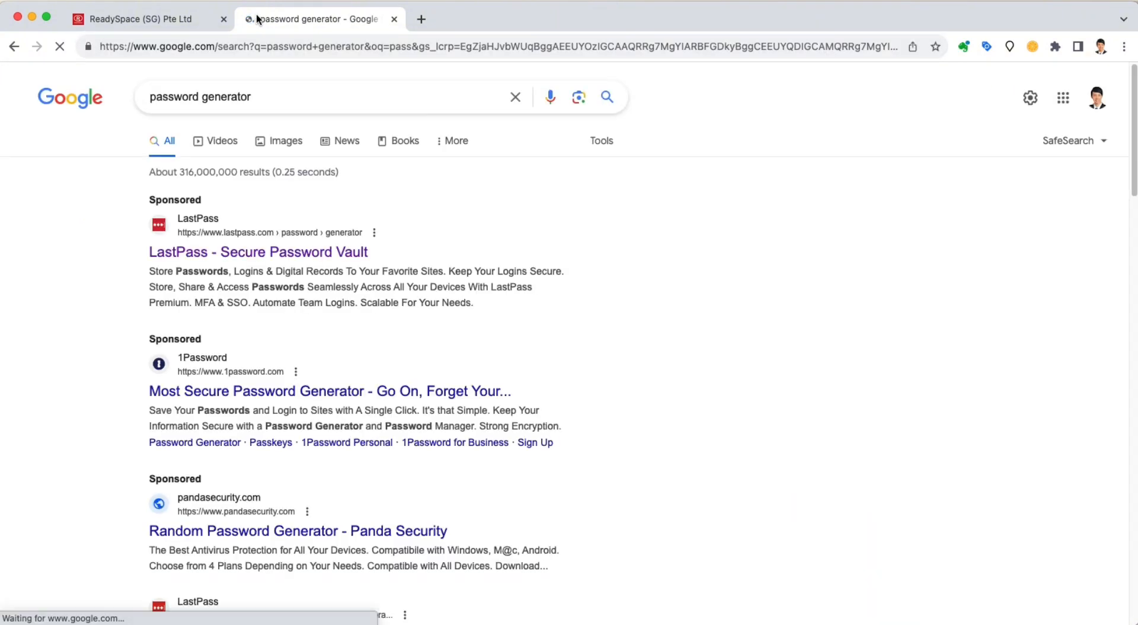
{"action": "scroll", "coordinate": [181, 252], "scroll_direction": "down", "scroll_amount": 2}
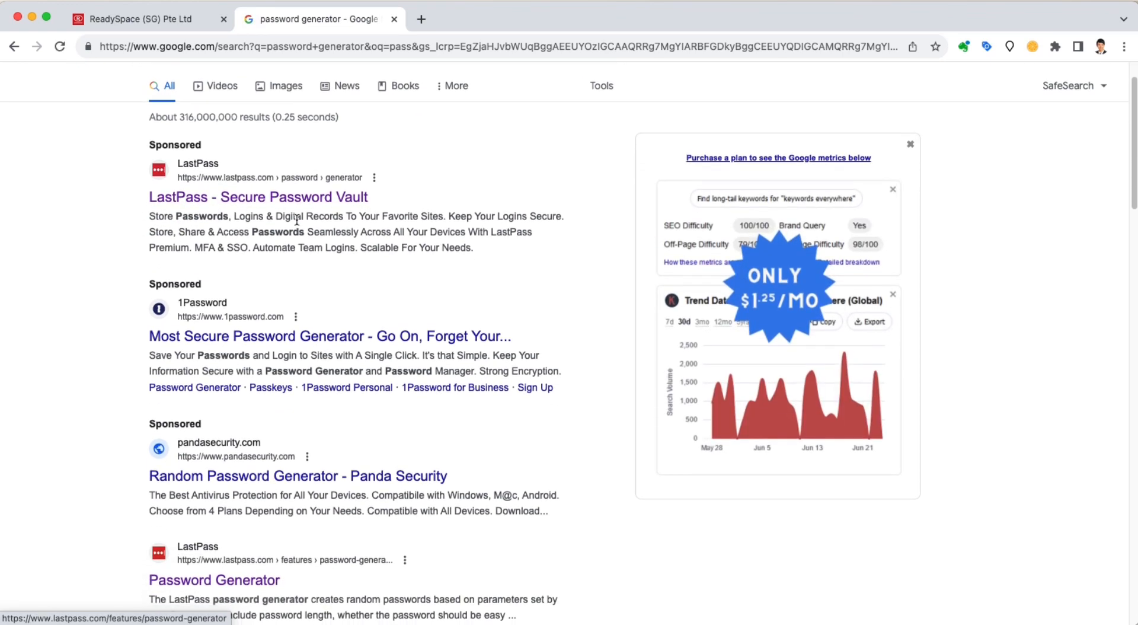
{"action": "scroll", "coordinate": [232, 208], "scroll_direction": "down", "scroll_amount": 1}
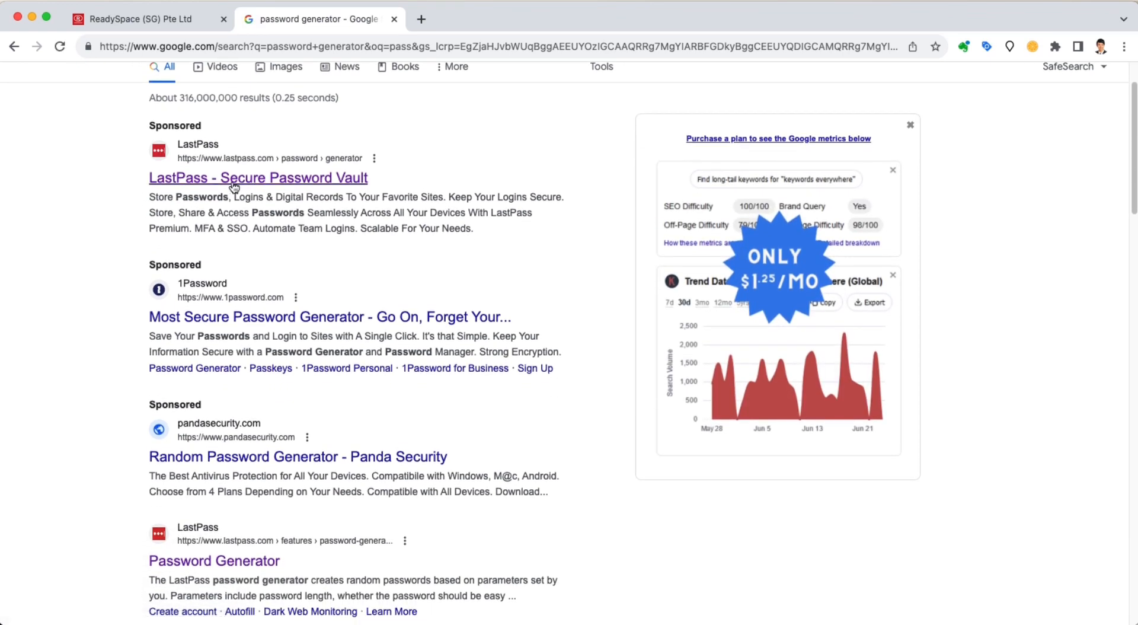
{"action": "left_click", "coordinate": [178, 181]}
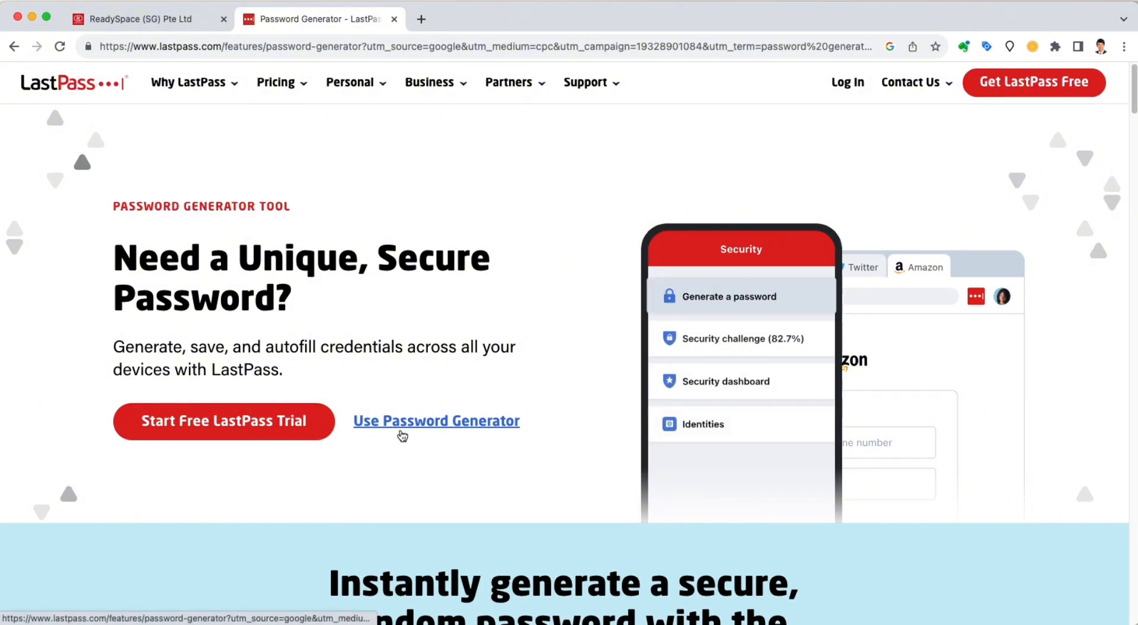
{"action": "left_click", "coordinate": [427, 421]}
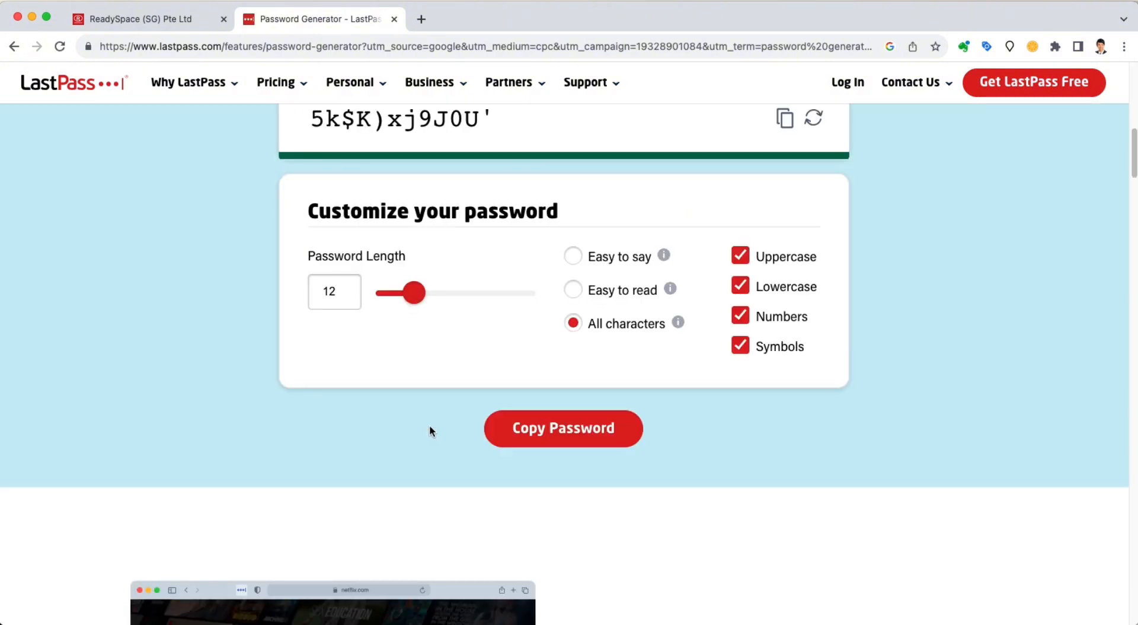
Step: Copy the 12-character password generated by the LastPass tool
{"action": "scroll", "coordinate": [429, 424], "scroll_direction": "up", "scroll_amount": 2}
{"action": "left_click_drag", "start_coordinate": [311, 237], "coordinate": [517, 237]}
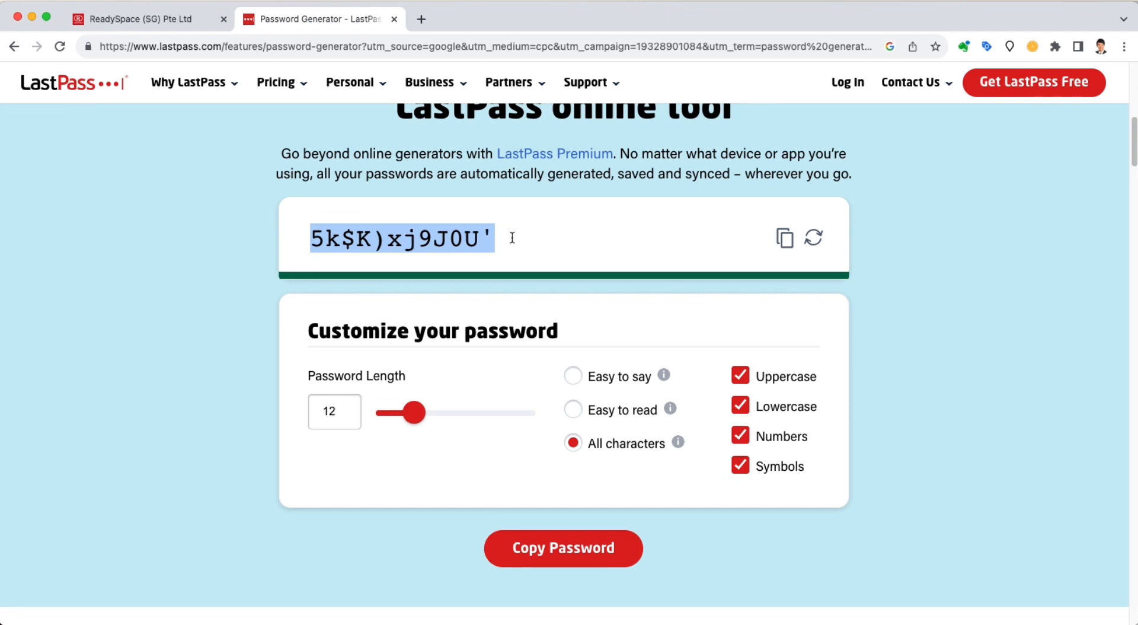
{"action": "left_click", "coordinate": [786, 240]}
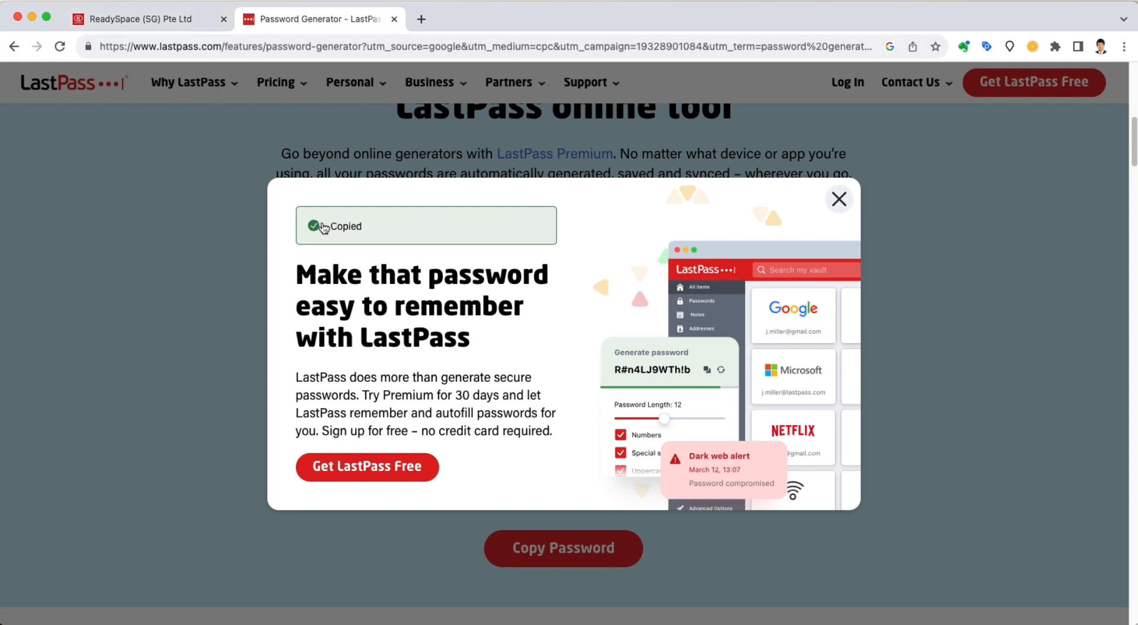
Step: Return to the ReadySpace cart, try pasting the generated password into the client's Password field, and undo the entry
{"action": "left_click", "coordinate": [130, 19]}
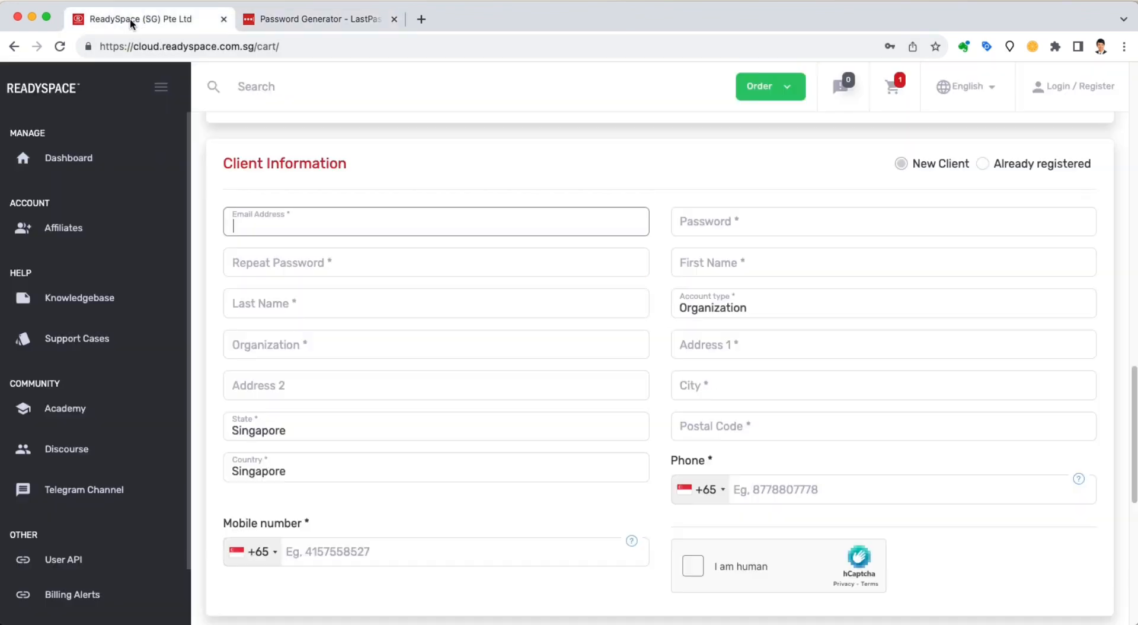
{"action": "key", "text": "ctrl+v"}
{"action": "key", "text": "ctrl+z"}
{"action": "left_click", "coordinate": [735, 221]}
{"action": "key", "text": "ctrl+v"}
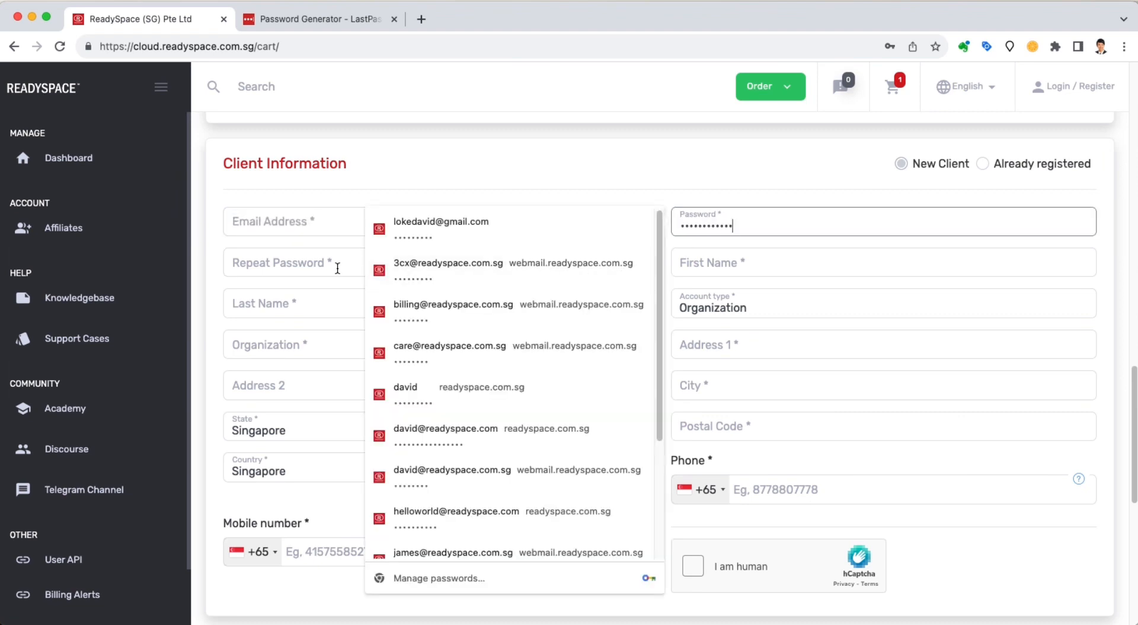
{"action": "key", "text": "ctrl+z"}
{"action": "left_click", "coordinate": [698, 191]}
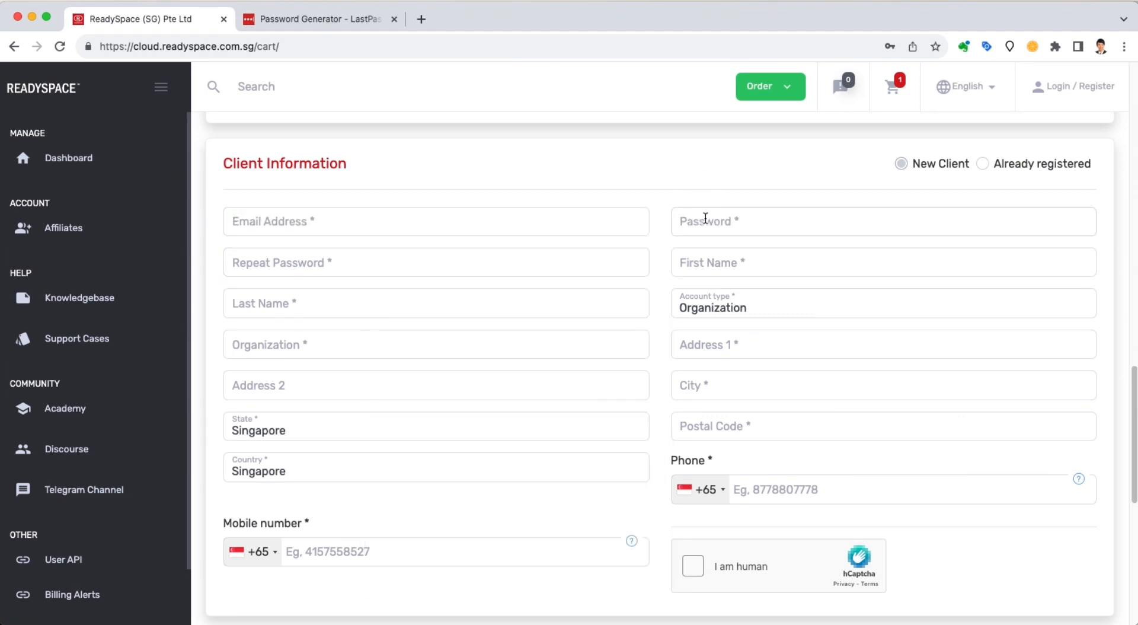
Step: Go over the Email Address, Password and Repeat Password fields of the client information form, leaving them blank
{"action": "left_click", "coordinate": [705, 218]}
{"action": "left_click", "coordinate": [681, 193]}
{"action": "left_click", "coordinate": [355, 256]}
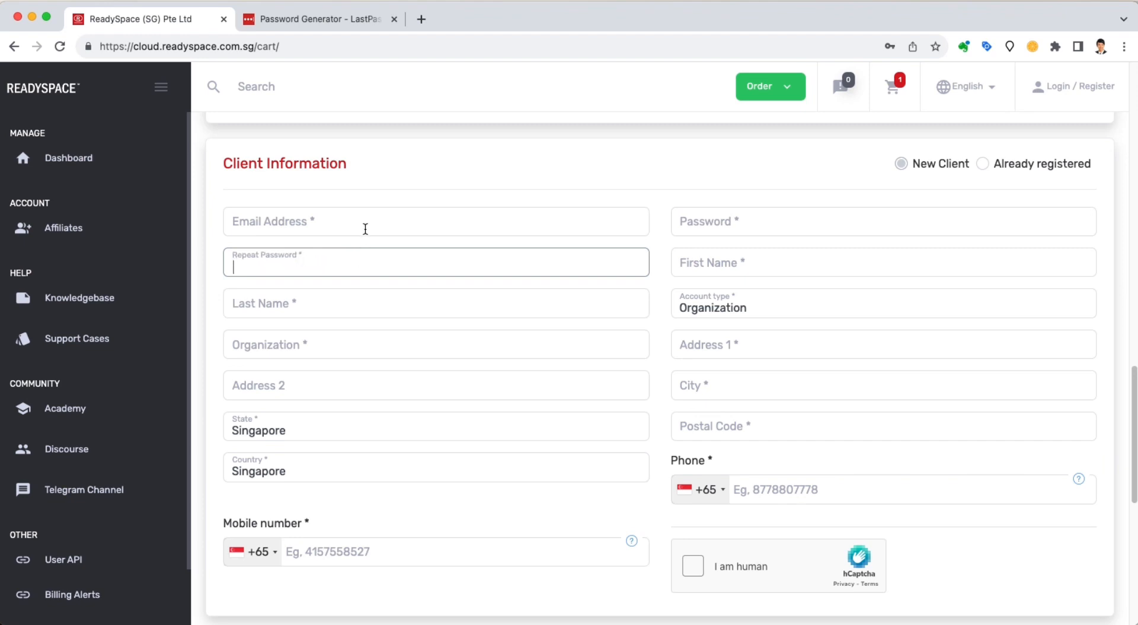
{"action": "left_click", "coordinate": [389, 186]}
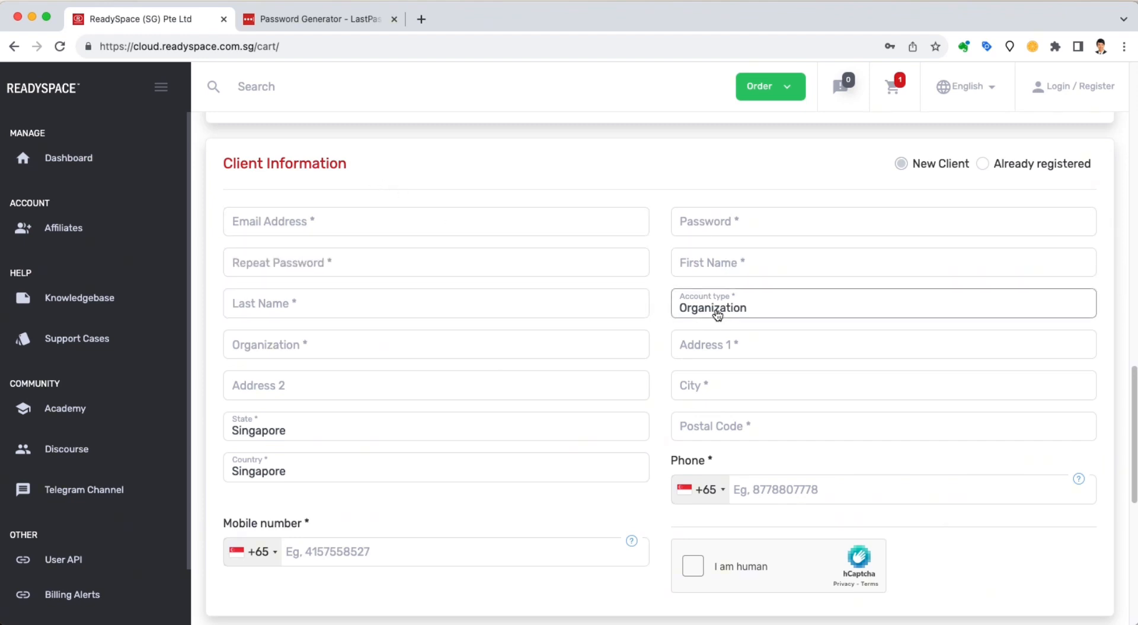
Step: Change the account type in the client information from Organization to Personal
{"action": "left_click", "coordinate": [455, 350]}
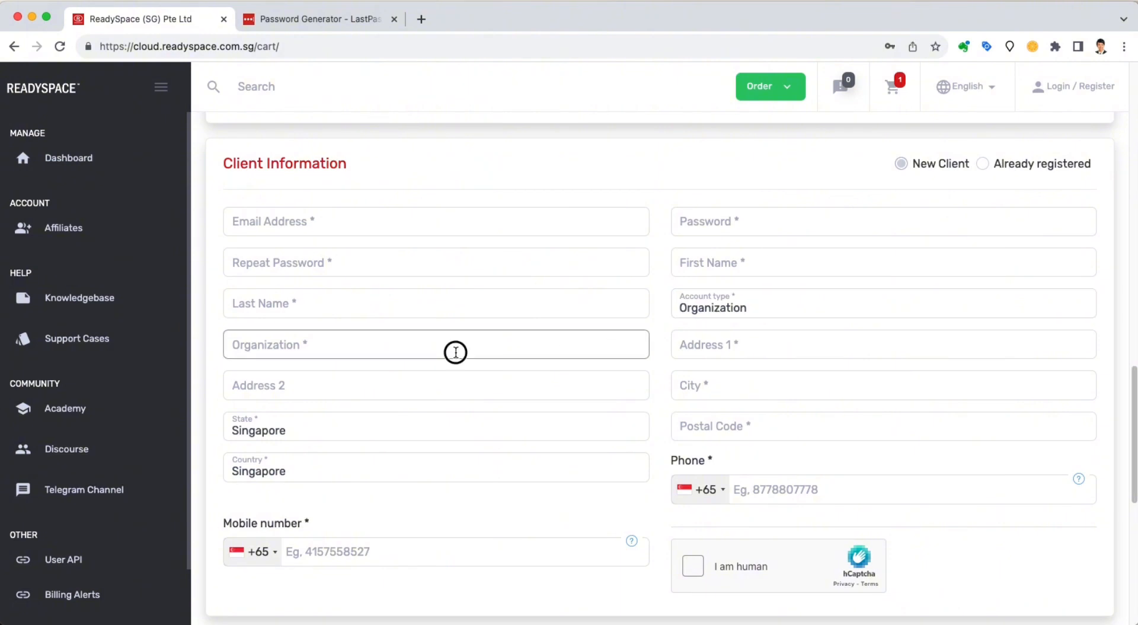
{"action": "left_click", "coordinate": [744, 318]}
{"action": "left_click", "coordinate": [764, 290]}
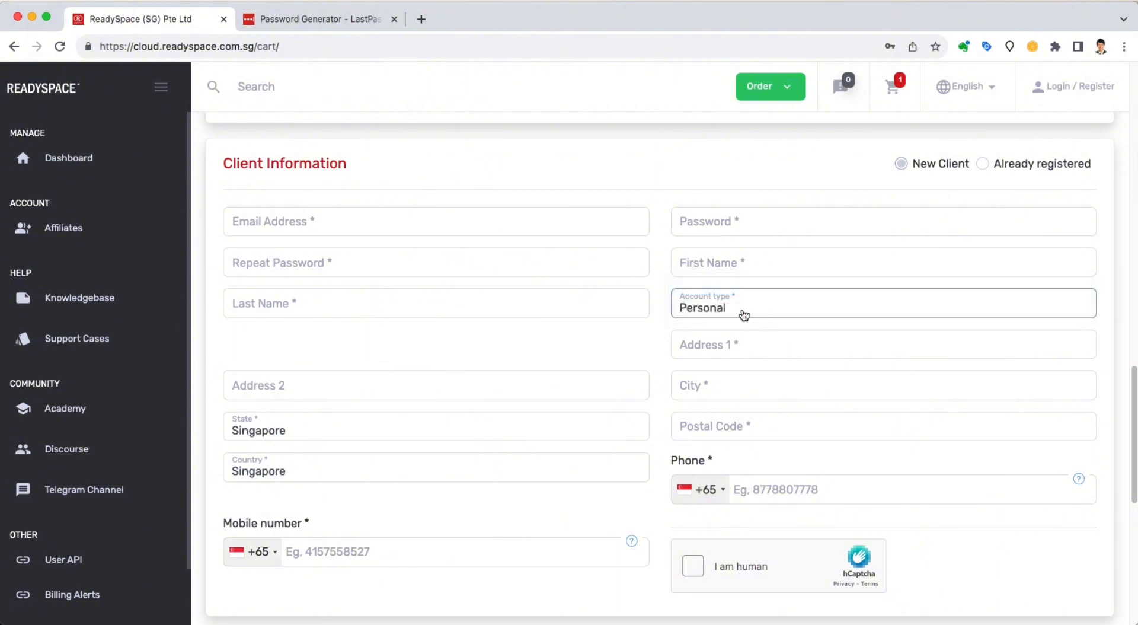
Step: Go over the address, city, postal code and phone number fields of the client information form, leaving them blank
{"action": "scroll", "coordinate": [549, 358], "scroll_direction": "down", "scroll_amount": 1}
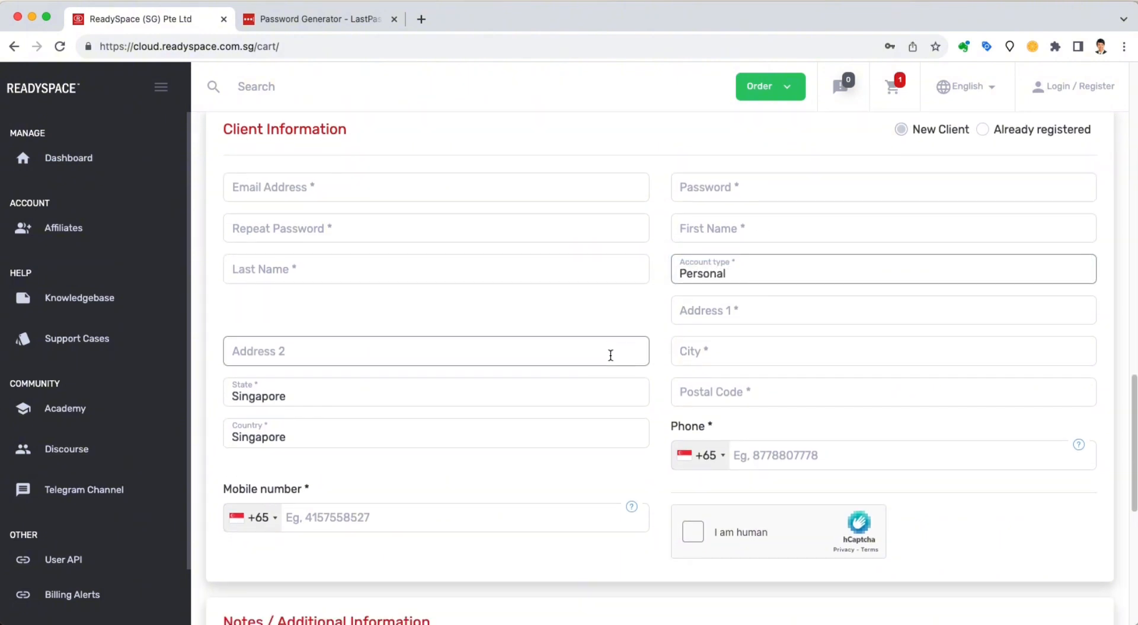
{"action": "left_click", "coordinate": [733, 313]}
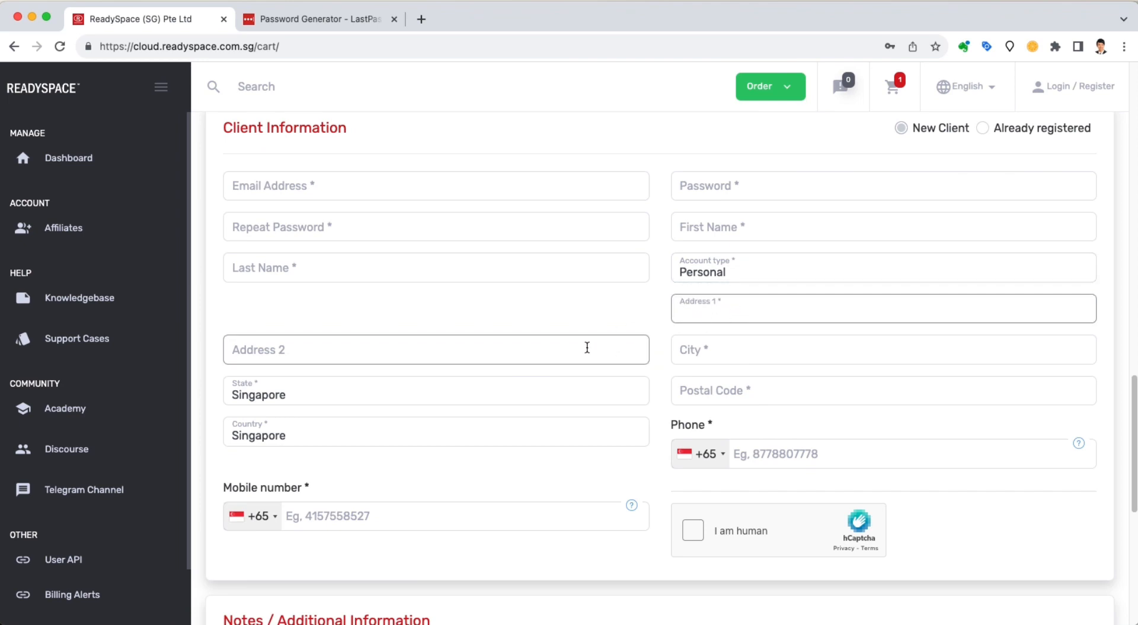
{"action": "scroll", "coordinate": [592, 347], "scroll_direction": "down", "scroll_amount": 1}
{"action": "left_click", "coordinate": [737, 320]}
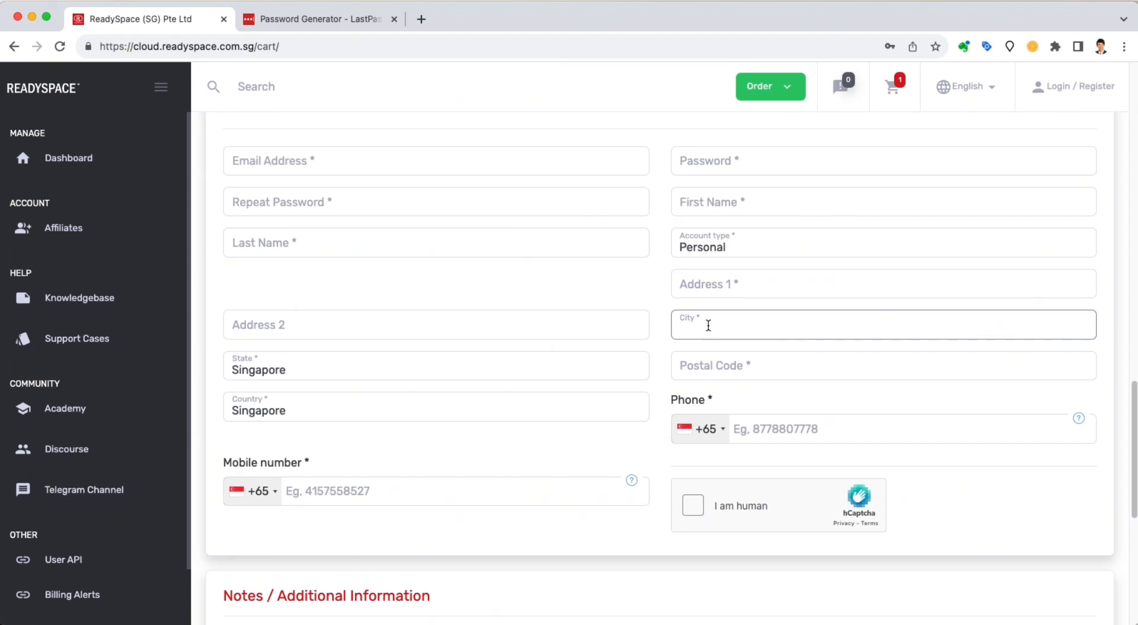
{"action": "left_click", "coordinate": [732, 361]}
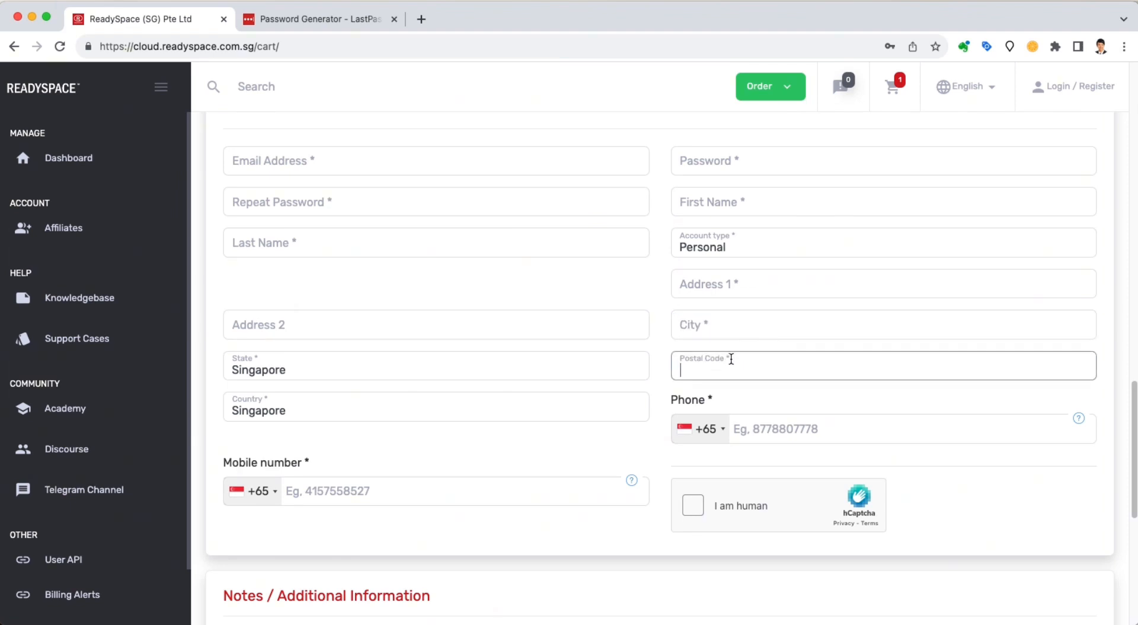
{"action": "scroll", "coordinate": [731, 357], "scroll_direction": "down", "scroll_amount": 4}
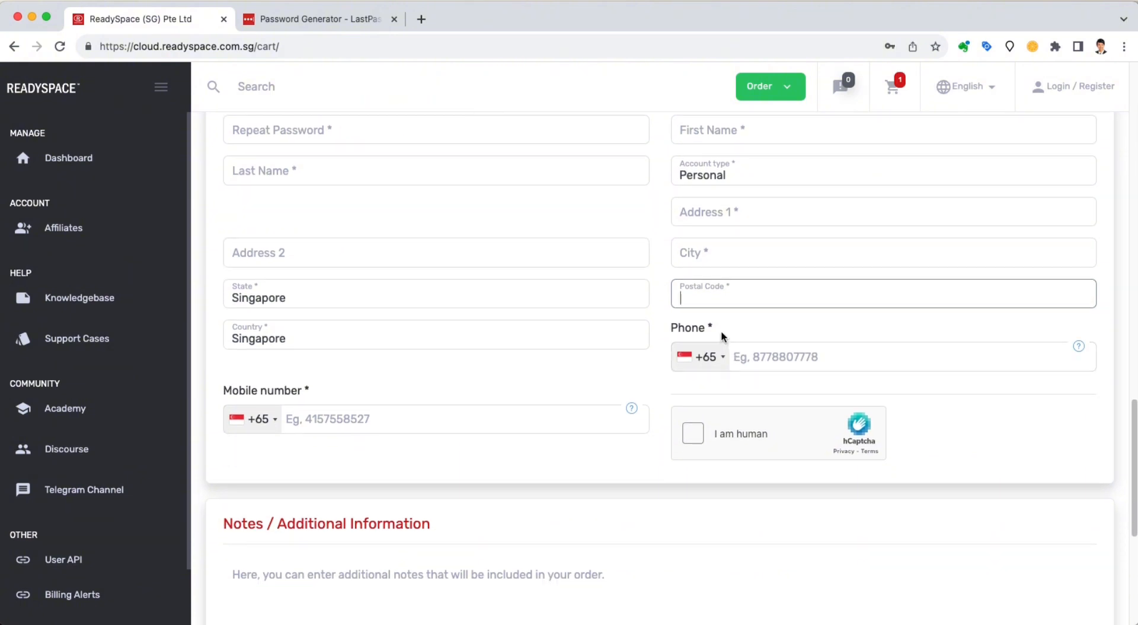
{"action": "left_click", "coordinate": [751, 336]}
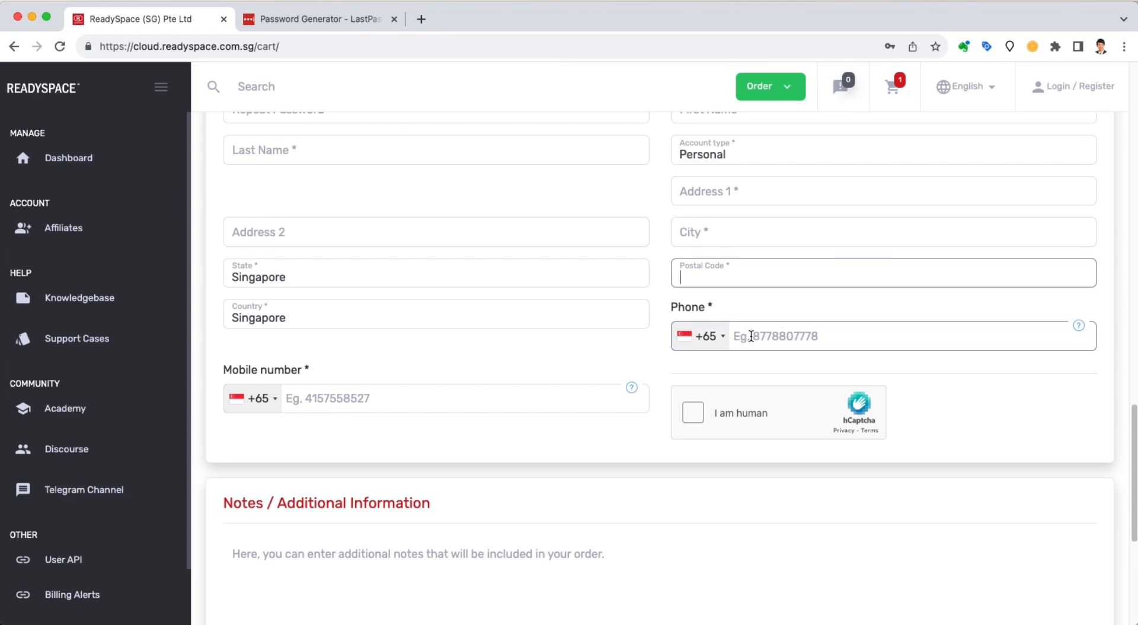
{"action": "left_click", "coordinate": [751, 336]}
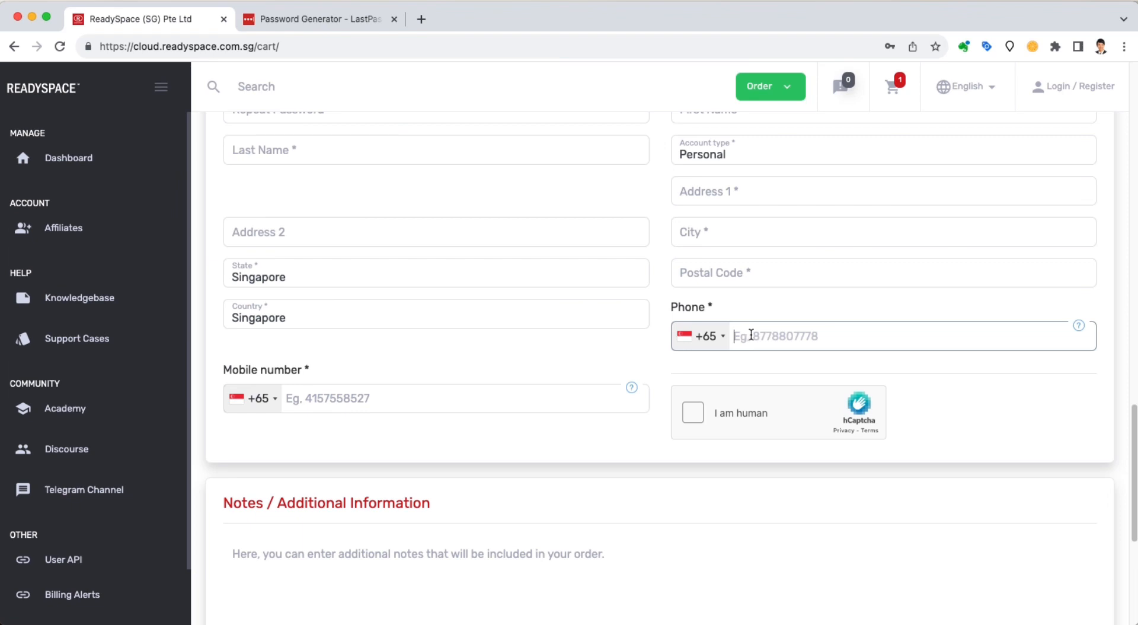
Step: Go over the Mobile number and Email Address fields of the client information form, leaving them blank
{"action": "scroll", "coordinate": [751, 336], "scroll_direction": "up", "scroll_amount": 1}
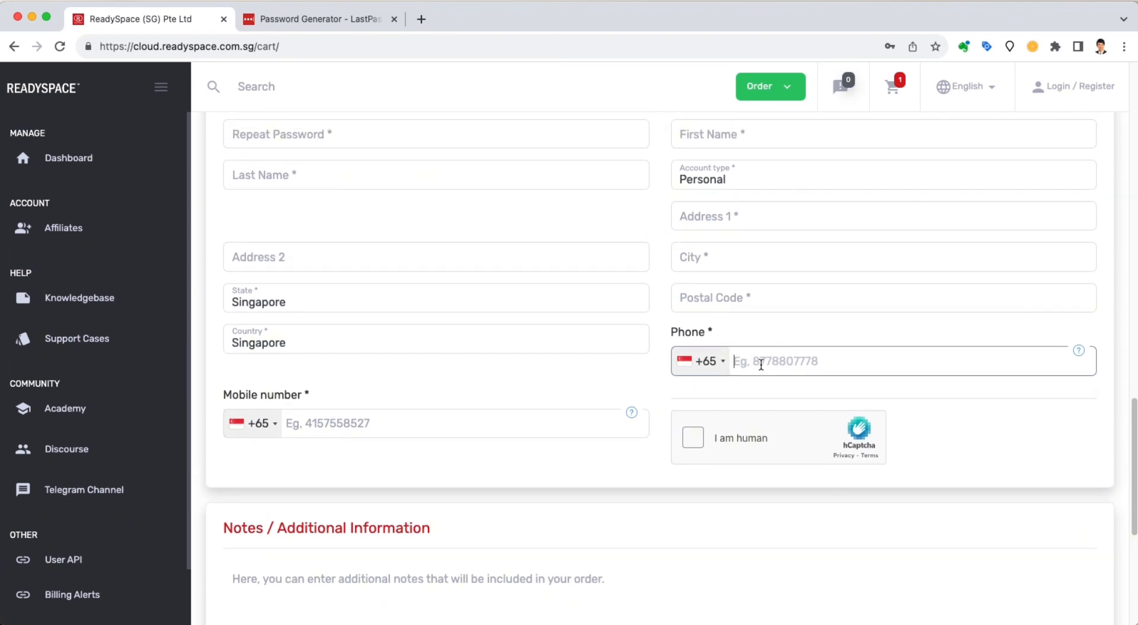
{"action": "left_click", "coordinate": [321, 431]}
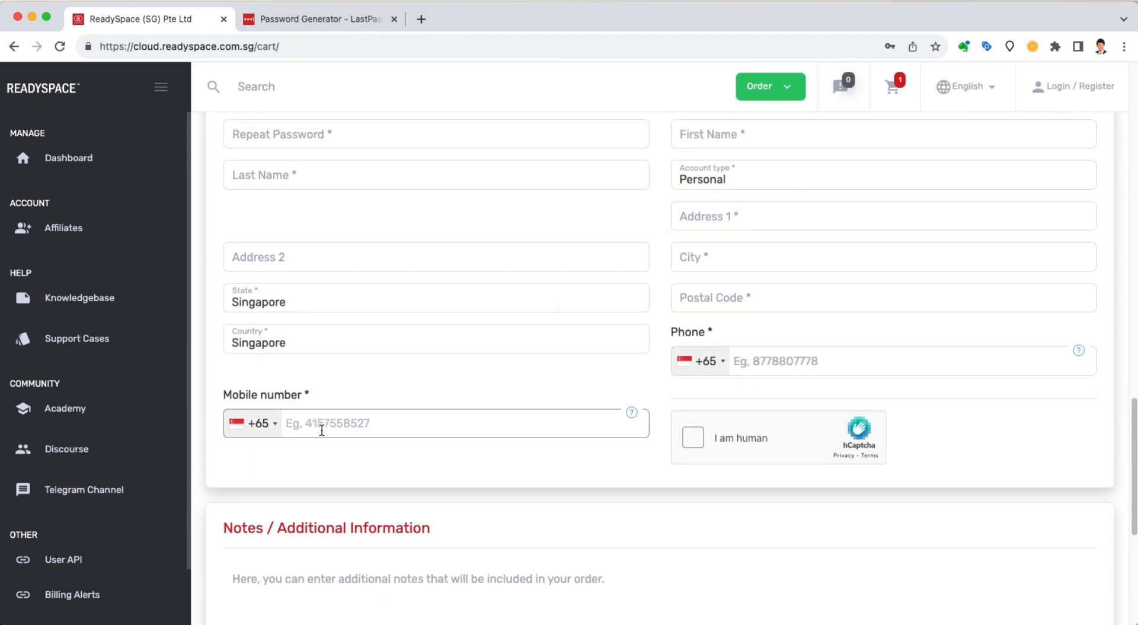
{"action": "scroll", "coordinate": [322, 431], "scroll_direction": "up", "scroll_amount": 2}
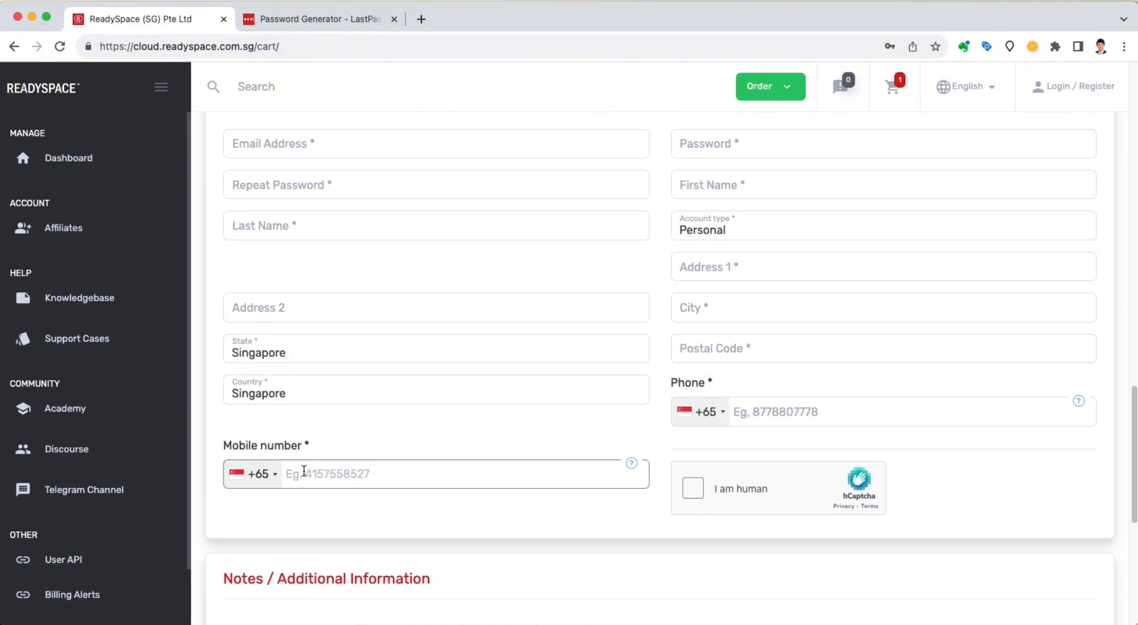
{"action": "left_click", "coordinate": [256, 148]}
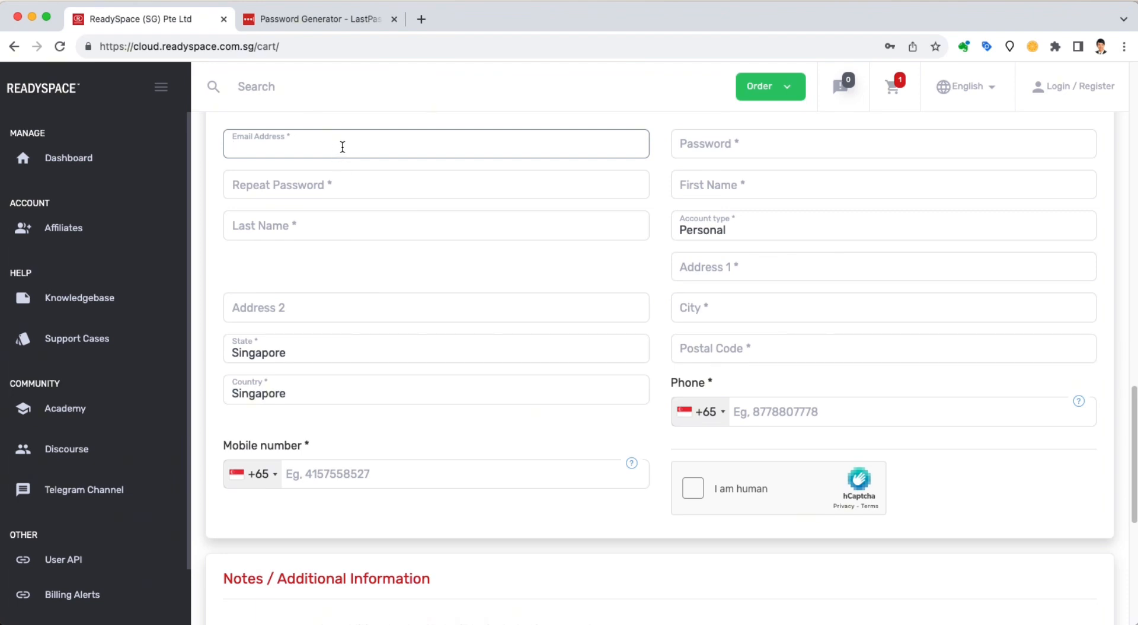
{"action": "scroll", "coordinate": [629, 383], "scroll_direction": "down", "scroll_amount": 5}
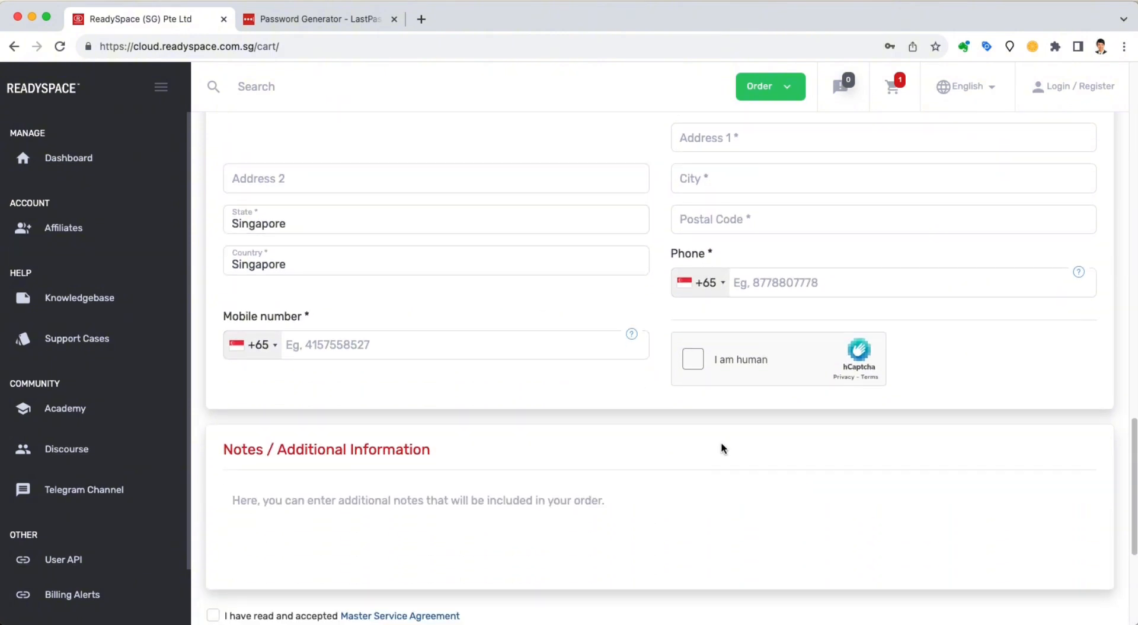
{"action": "scroll", "coordinate": [721, 440], "scroll_direction": "up", "scroll_amount": 4}
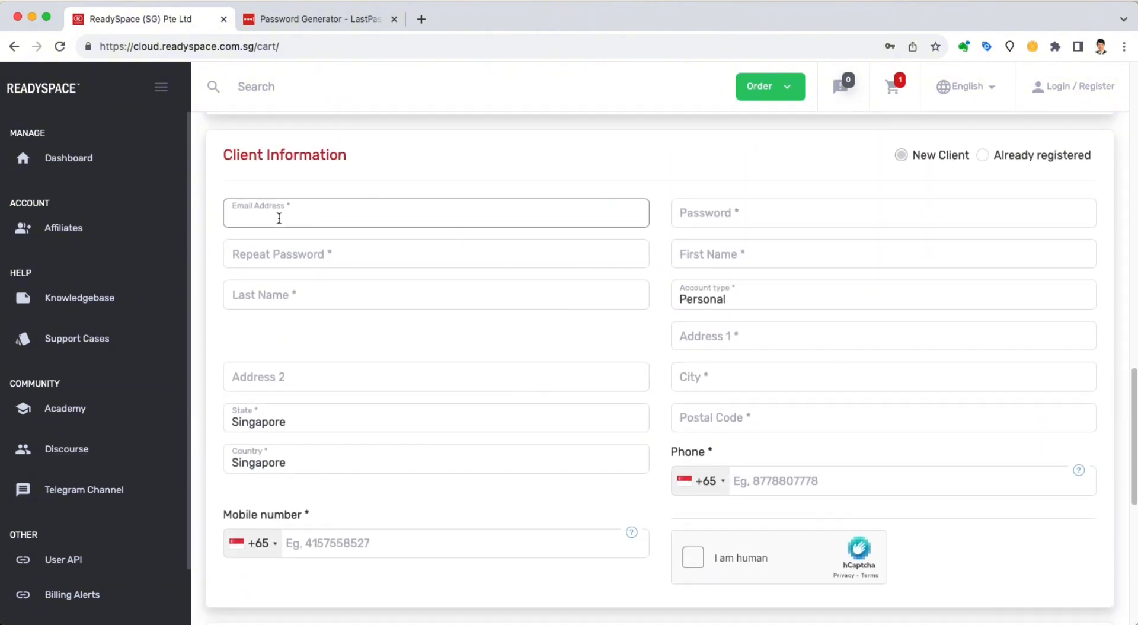
{"action": "scroll", "coordinate": [279, 217], "scroll_direction": "down", "scroll_amount": 1}
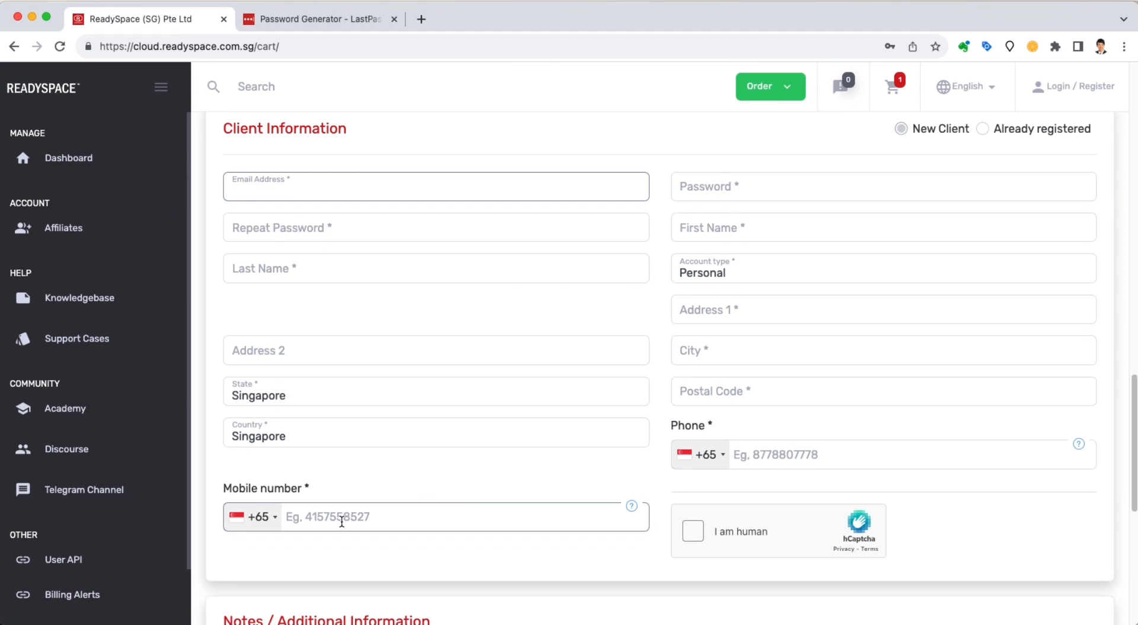
Step: Start the hCaptcha human verification below the phone field, and dismiss its image challenge without solving it
{"action": "scroll", "coordinate": [341, 520], "scroll_direction": "down", "scroll_amount": 2}
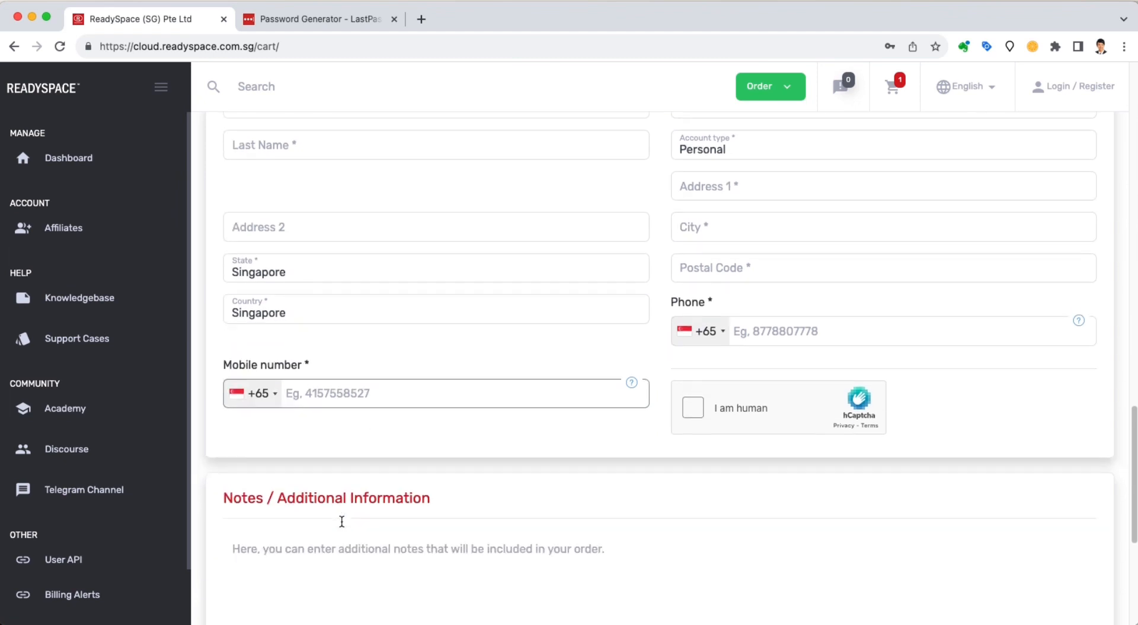
{"action": "left_click", "coordinate": [698, 413]}
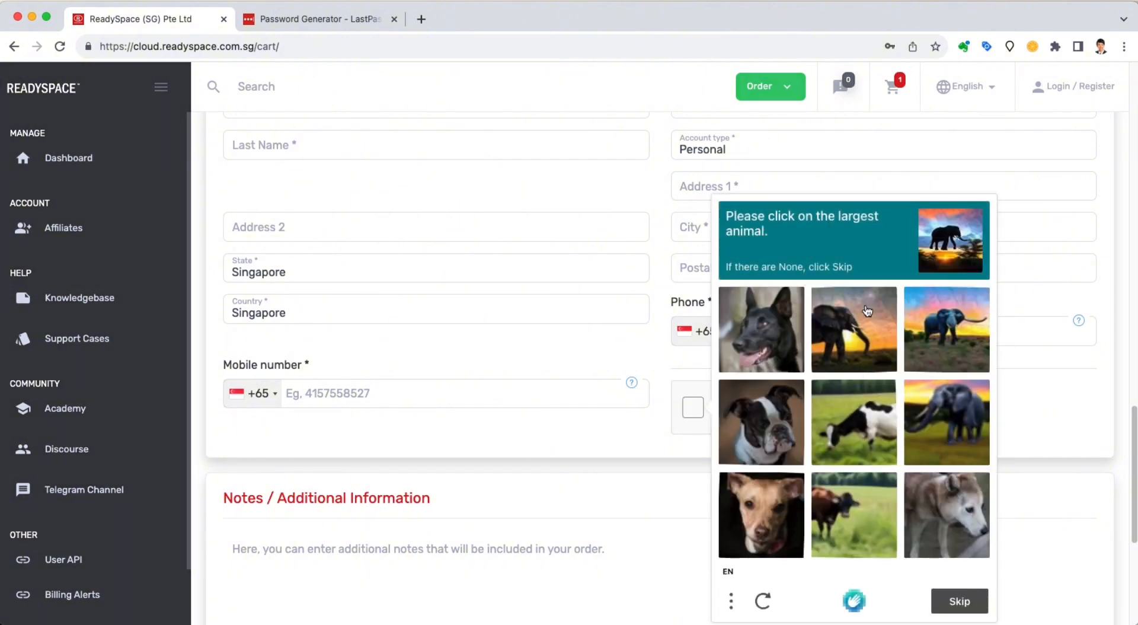
{"action": "scroll", "coordinate": [823, 497], "scroll_direction": "down", "scroll_amount": 4}
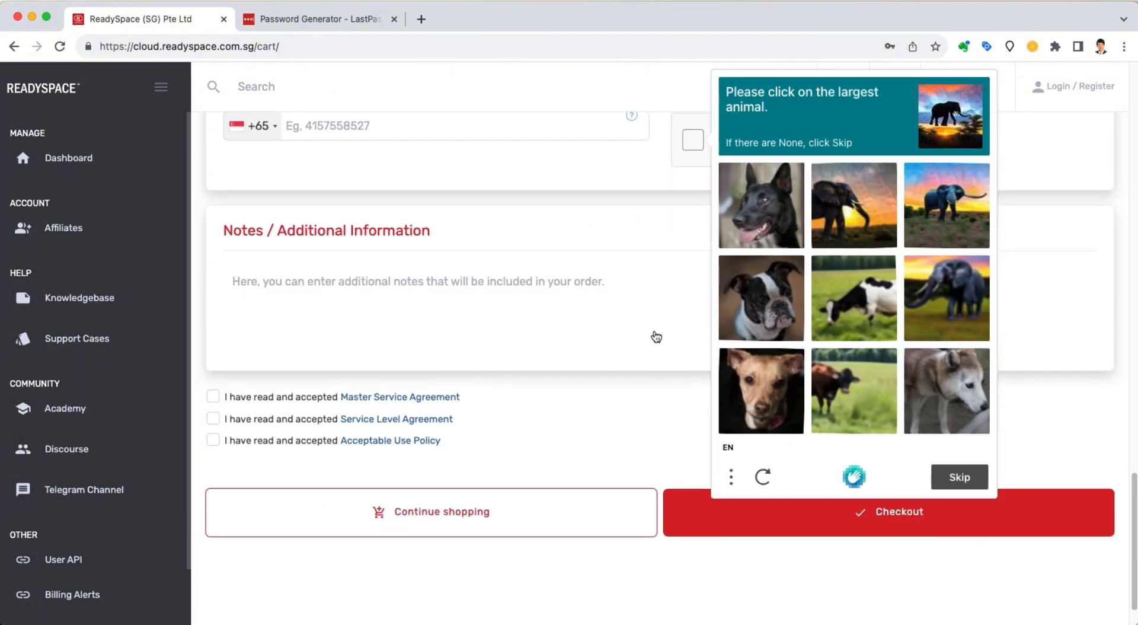
{"action": "left_click", "coordinate": [646, 360]}
Step: Accept the Master Service Agreement, Service Level Agreement and Acceptable Use Policy for the order
{"action": "scroll", "coordinate": [686, 244], "scroll_direction": "up", "scroll_amount": 1}
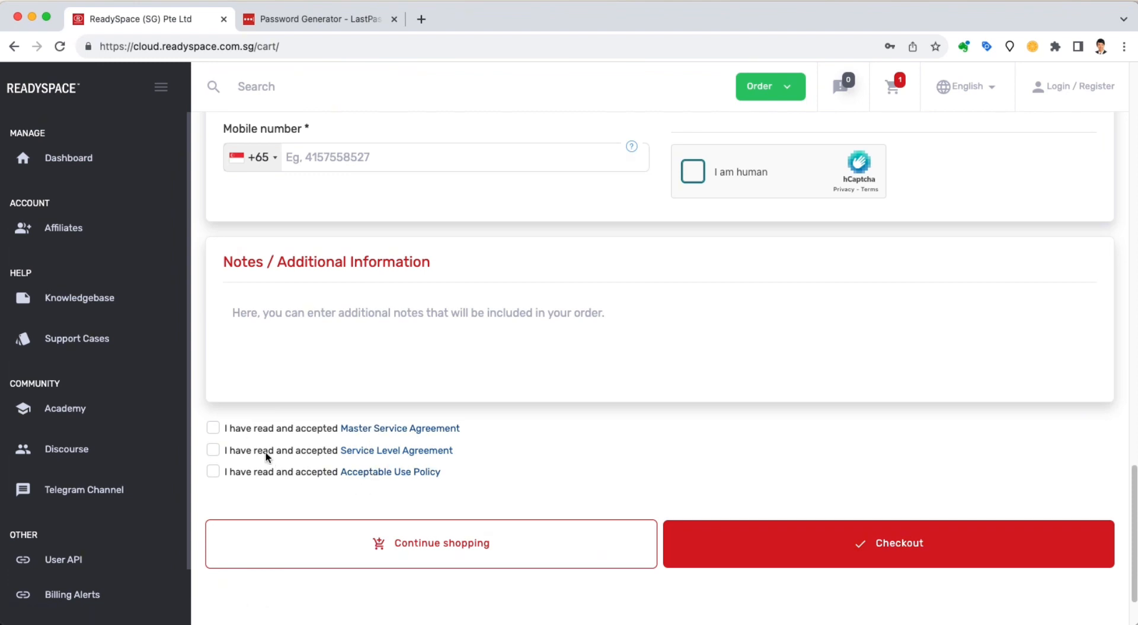
{"action": "left_click", "coordinate": [214, 428]}
{"action": "left_click", "coordinate": [213, 450]}
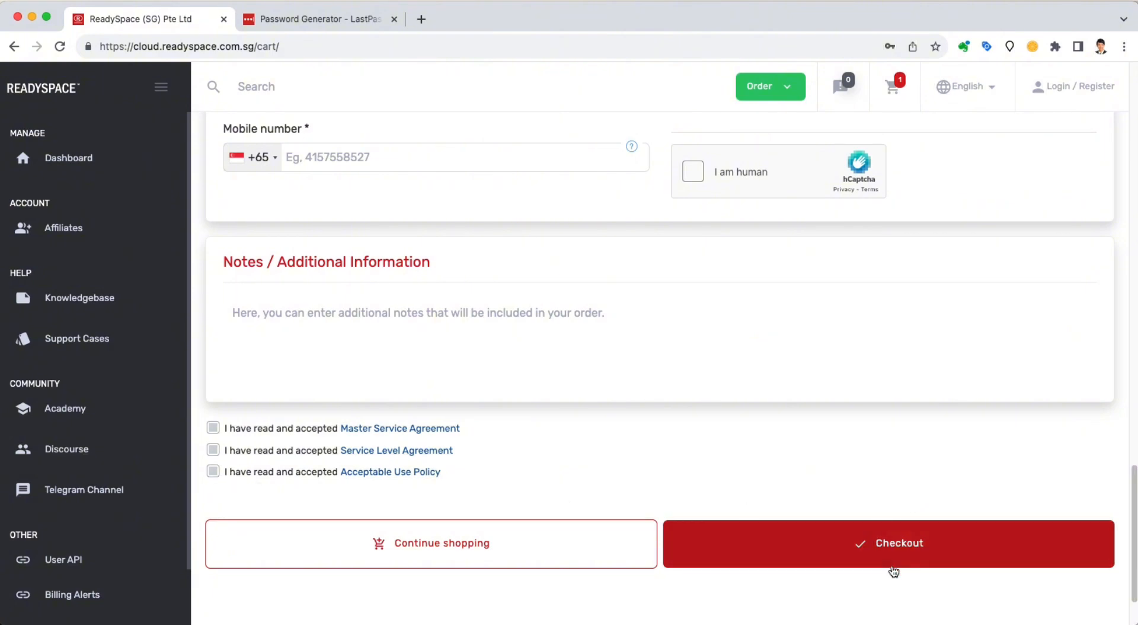
Step: Open the readyspace.com.sg website in a new browser tab, keeping the cart open
{"action": "scroll", "coordinate": [871, 474], "scroll_direction": "up", "scroll_amount": 10}
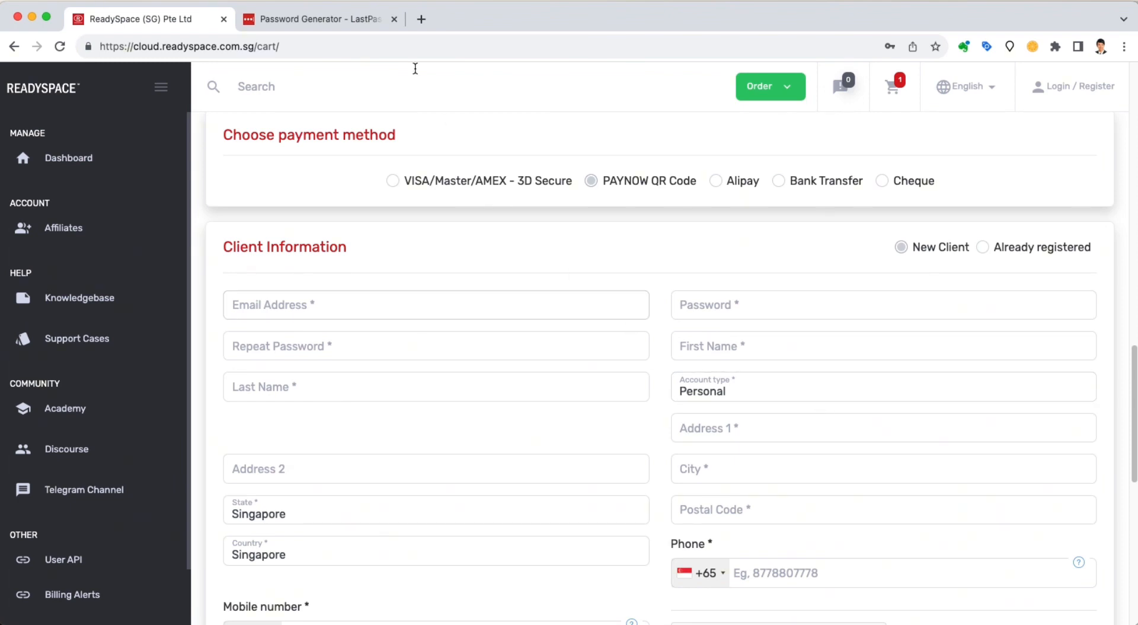
{"action": "left_click", "coordinate": [418, 18]}
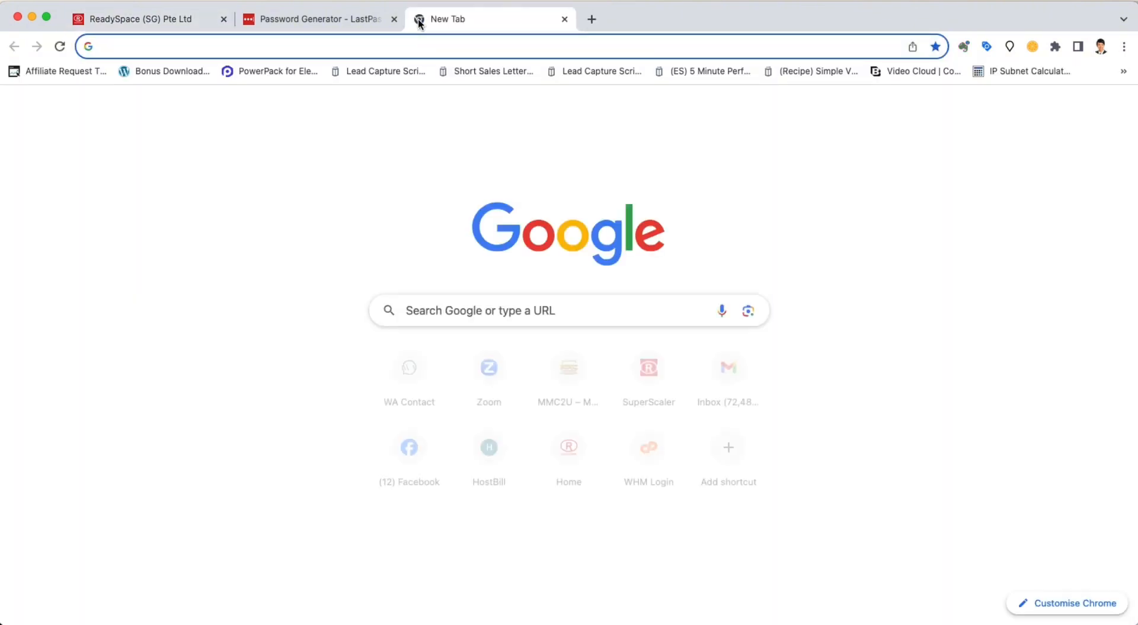
{"action": "type", "text": "readyspace.com.sg"}
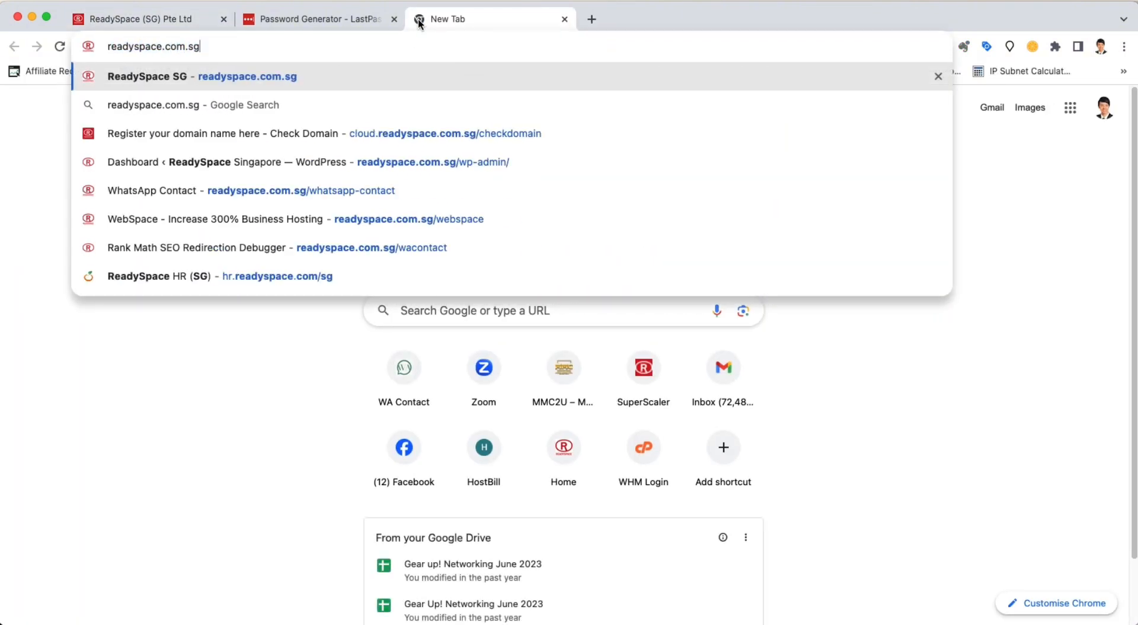
{"action": "key", "text": "Return"}
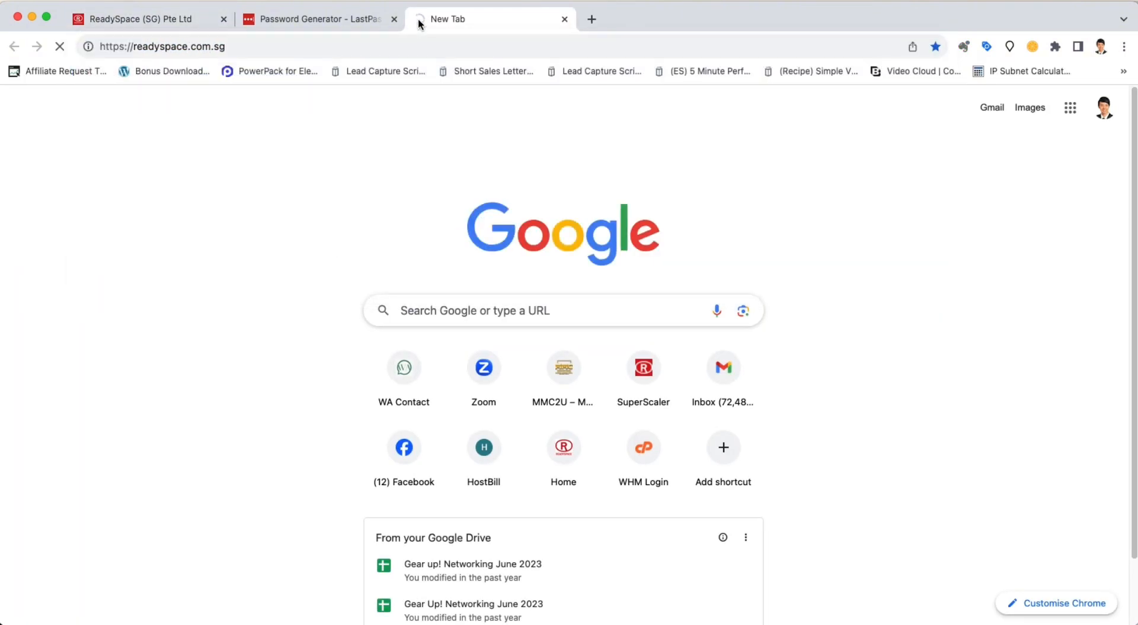